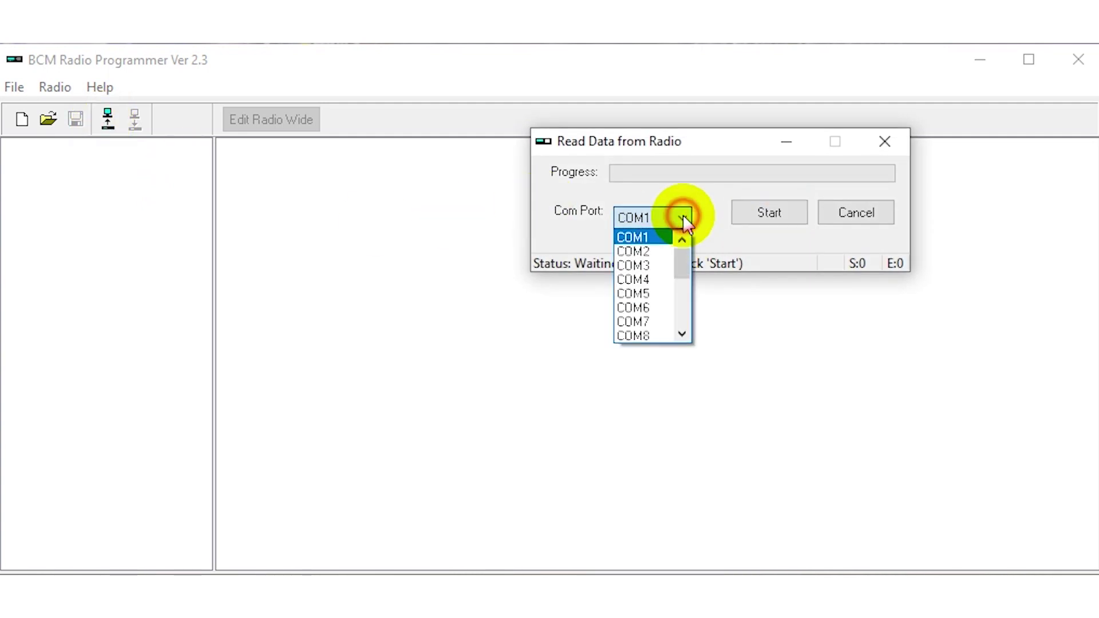
Read the radio's existing channels over COM16 and acknowledge the read-success message.
left_click_drag(683, 258, 690, 291)
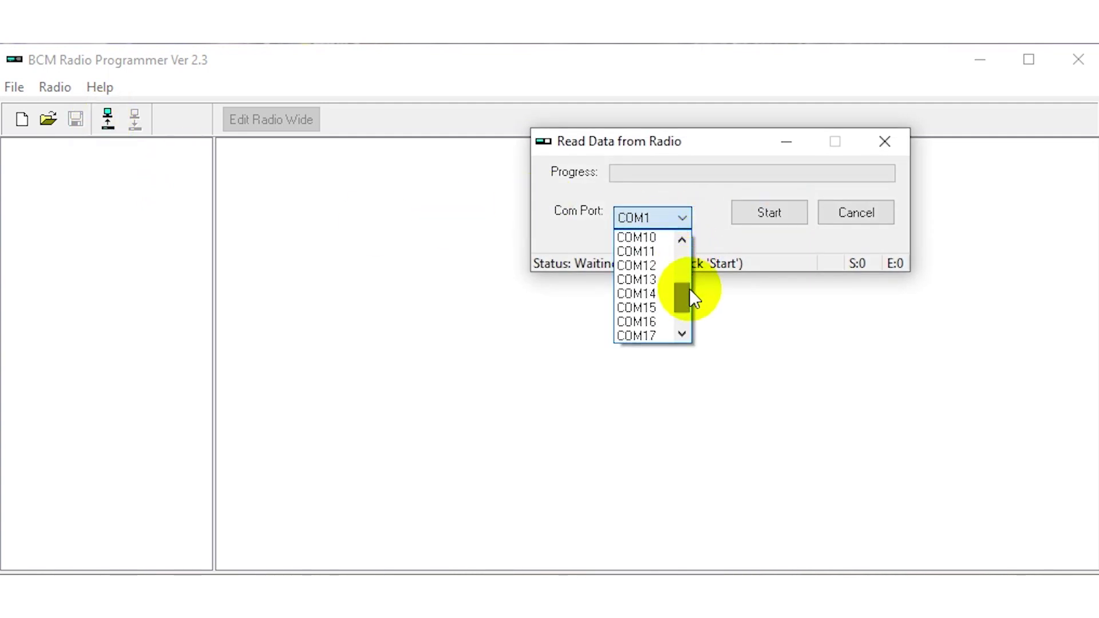
left_click(661, 321)
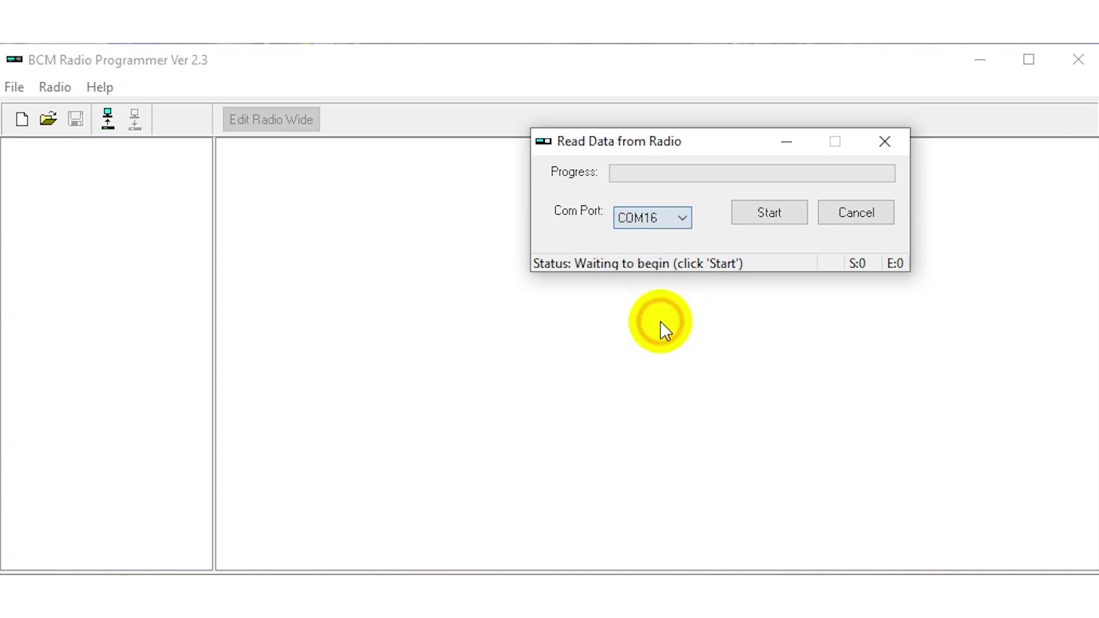
left_click(773, 210)
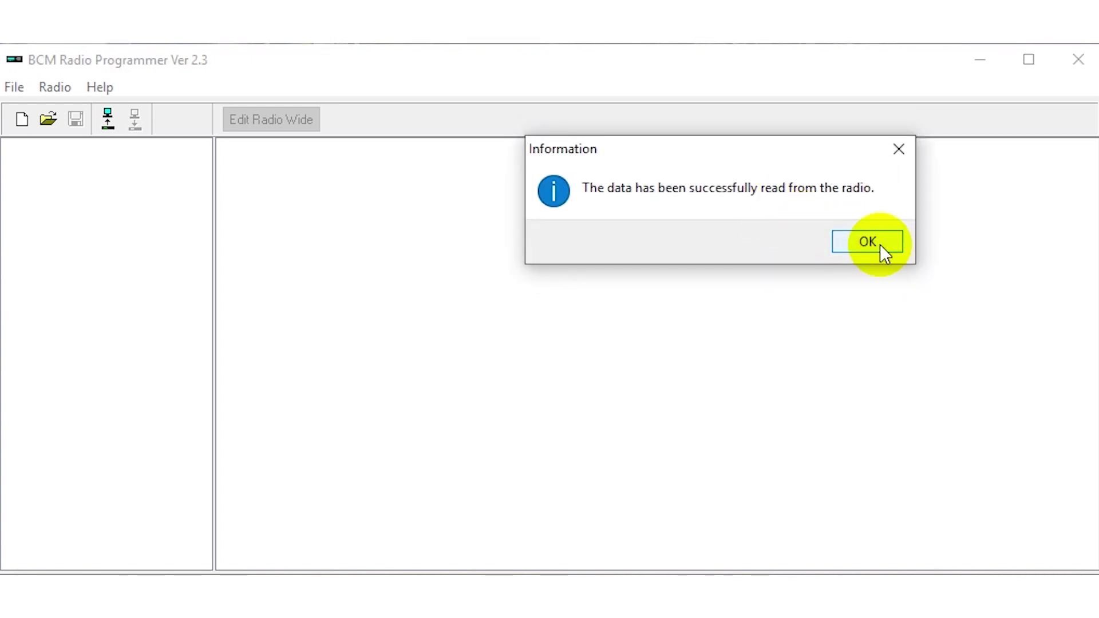
left_click(881, 244)
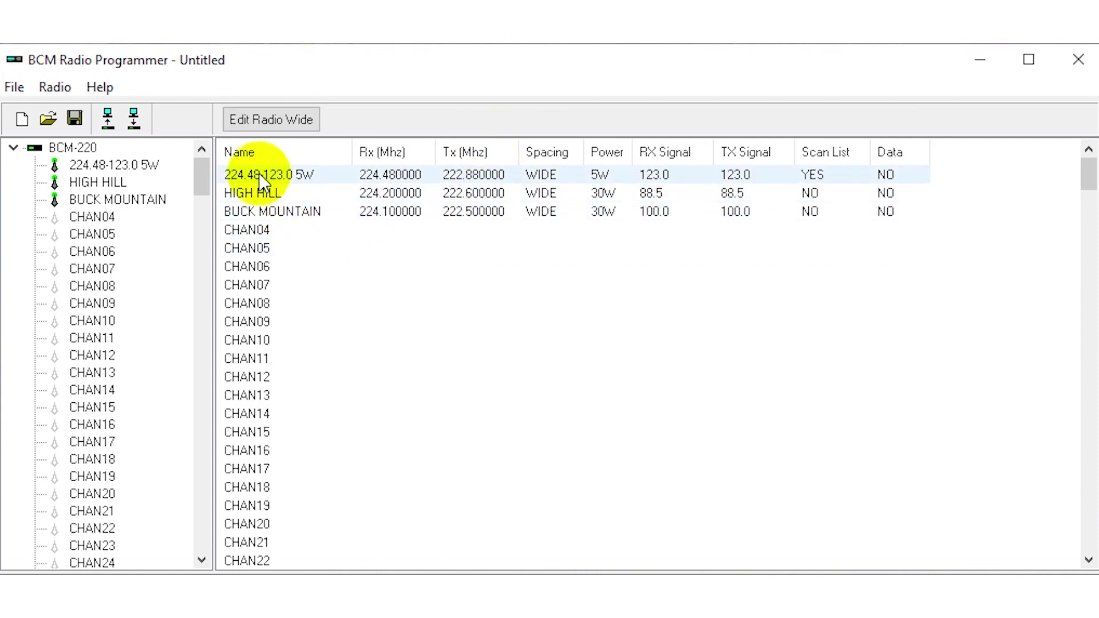
Create a new channel '220 LINK' in slot CHAN04 with receive frequency 223.640000 MHz.
right_click(256, 229)
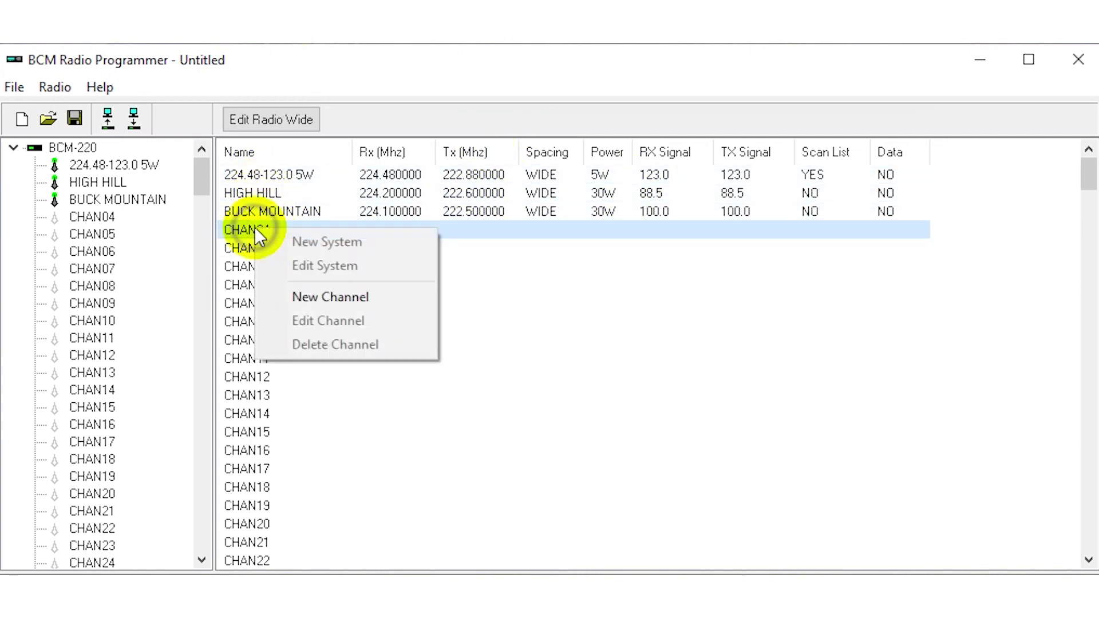
left_click(322, 298)
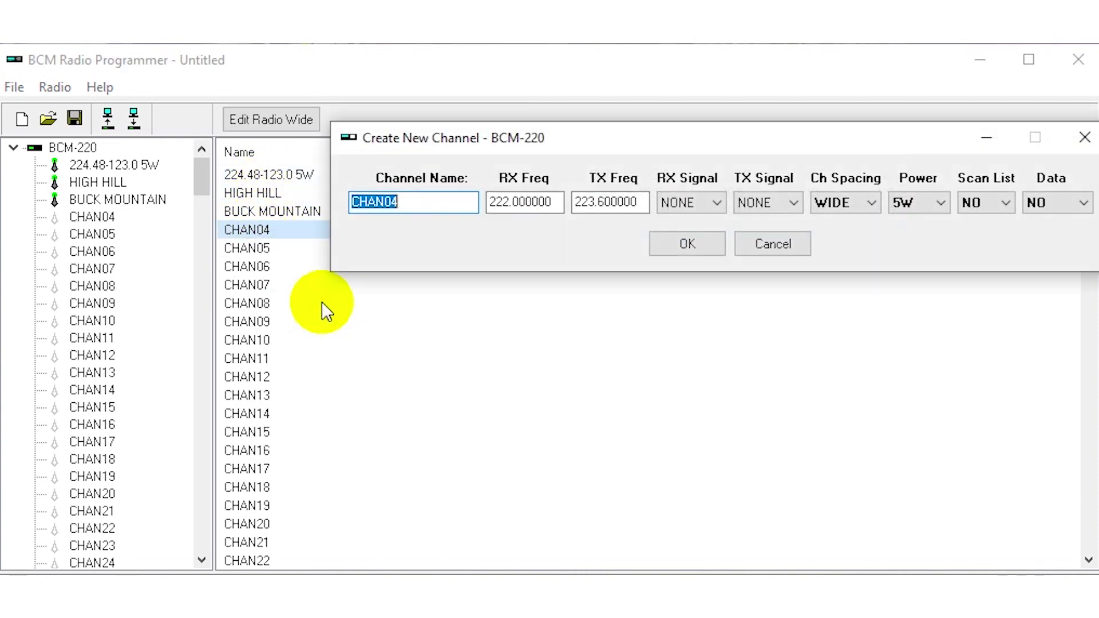
type("220 ")
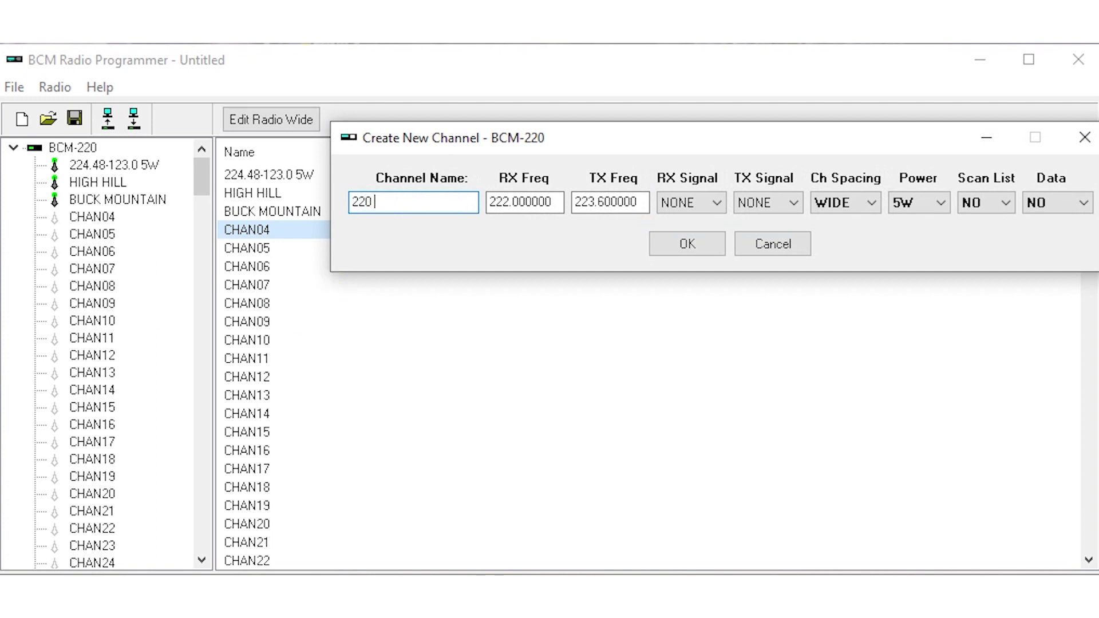
type("LINK")
key("Tab")
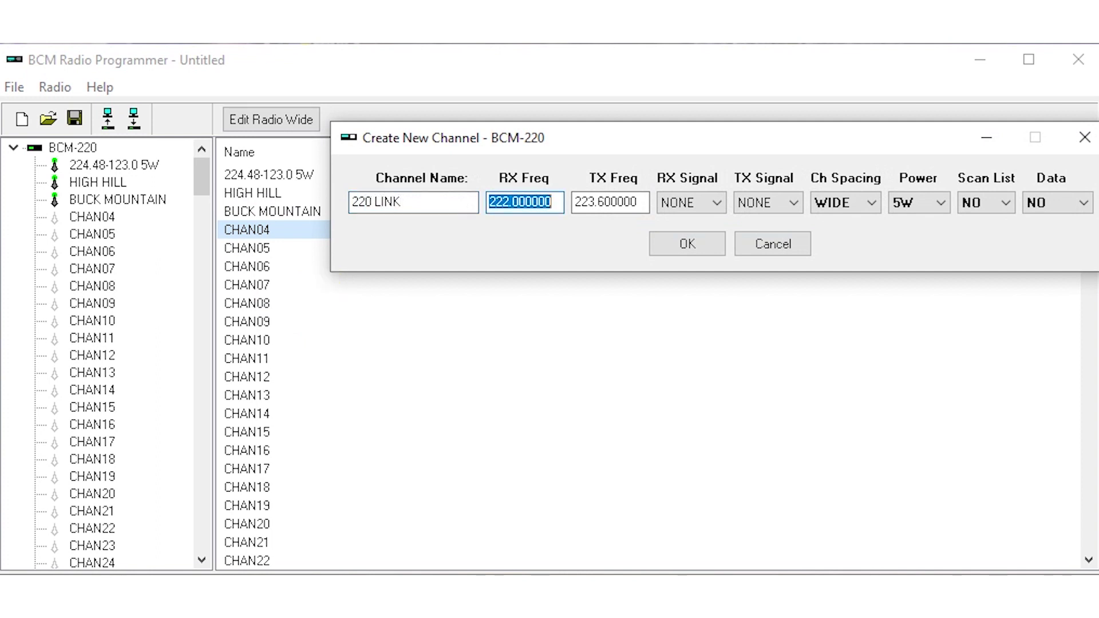
key("Left")
key("Right")
key("Right")
key("Delete")
type("3")
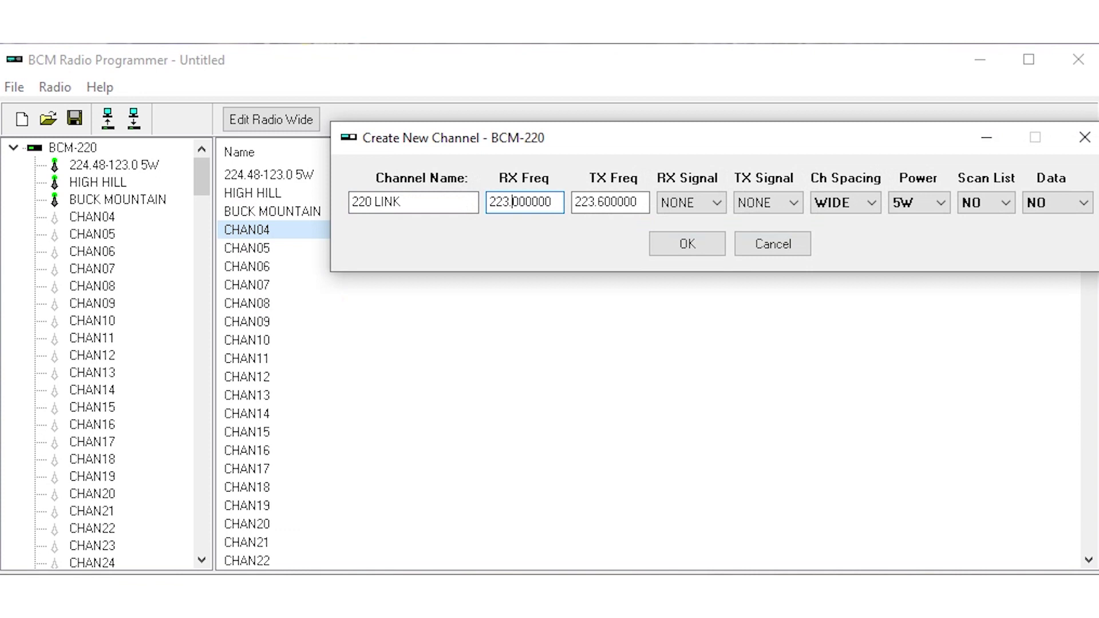
Set the channel's transmit frequency to 223.640000 MHz.
key("Right")
key("Delete")
key("Delete")
type("64")
key("Tab")
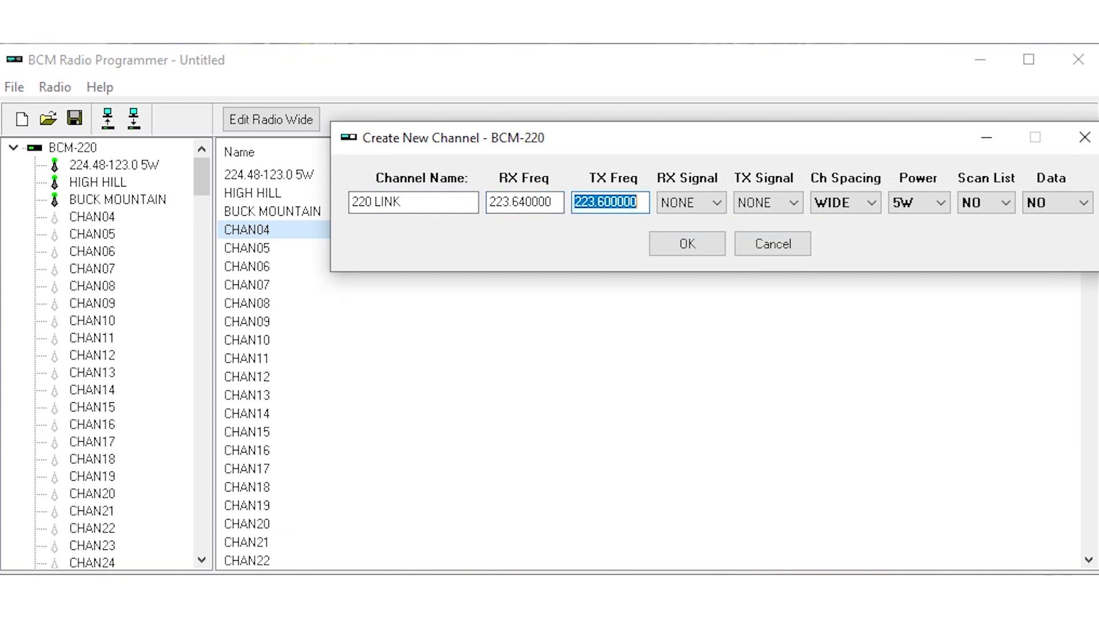
key("Left")
key("Right")
key("Right")
key("Right")
key("Right")
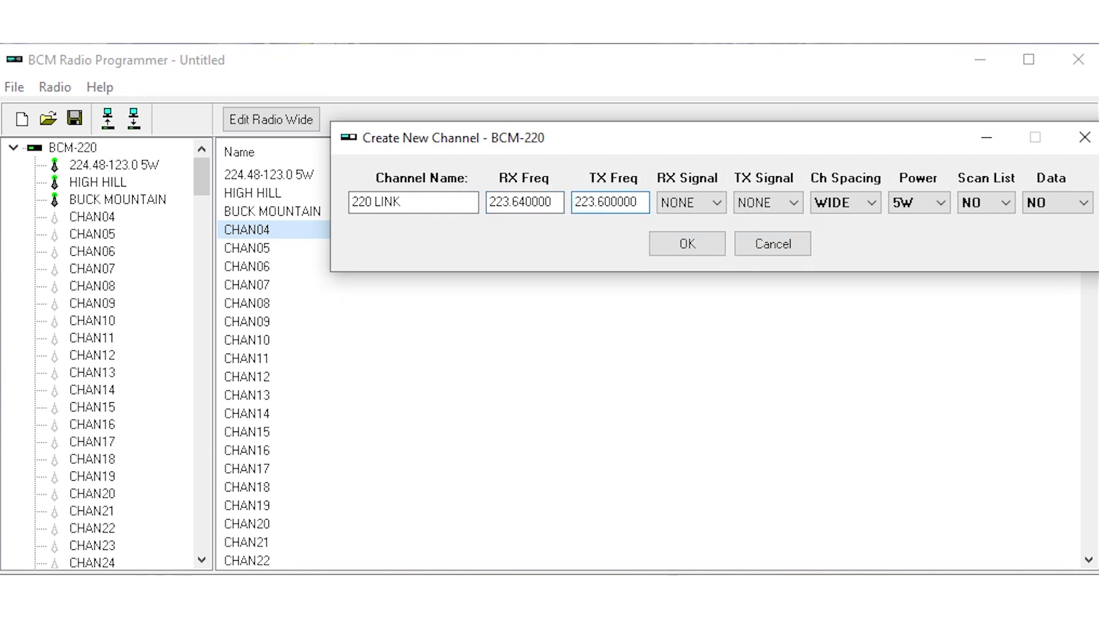
key("Right")
key("Delete")
type("4")
key("Tab")
Set the receive and transmit tones to 100.0 and save the 220 LINK channel.
left_click(716, 203)
scroll(718, 304, "down", 3)
left_click(705, 296)
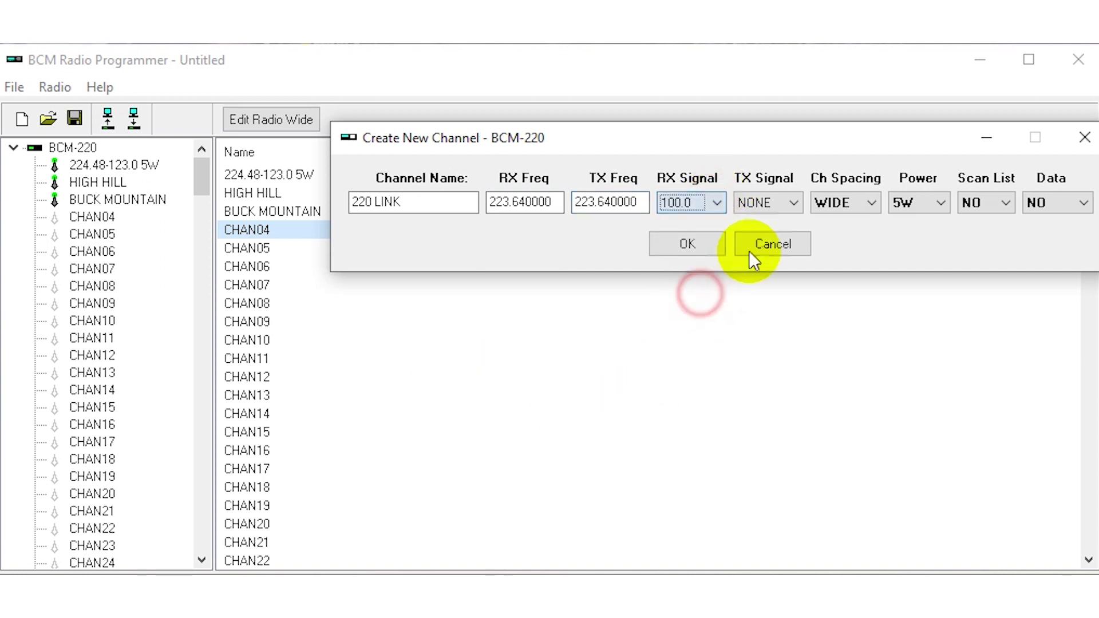
left_click(770, 204)
scroll(790, 300, "down", 3)
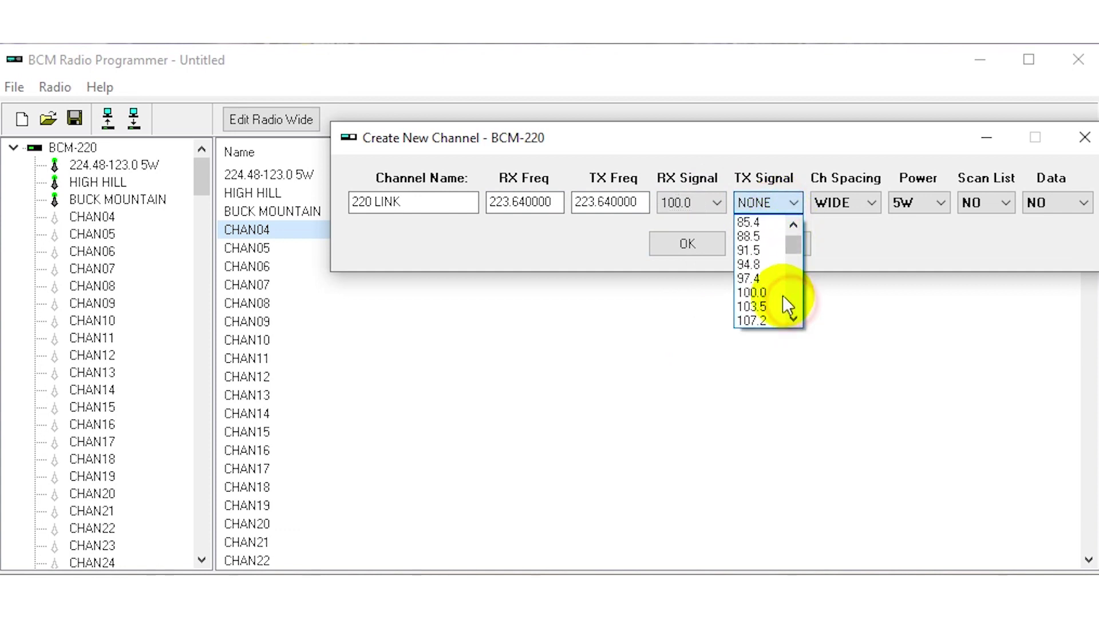
left_click(770, 290)
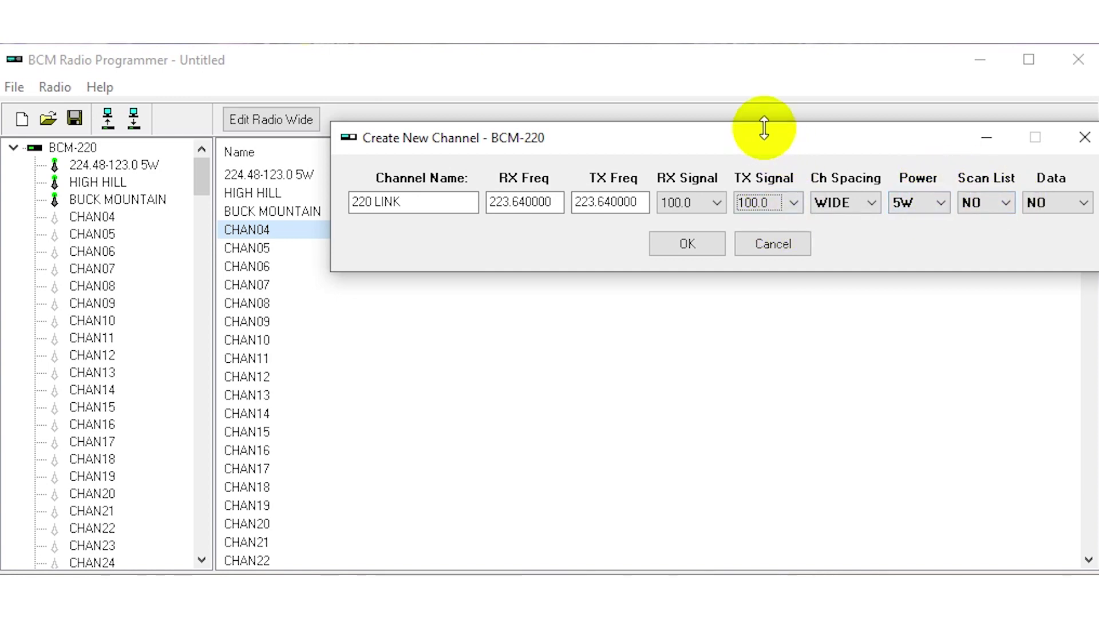
left_click_drag(764, 123, 727, 122)
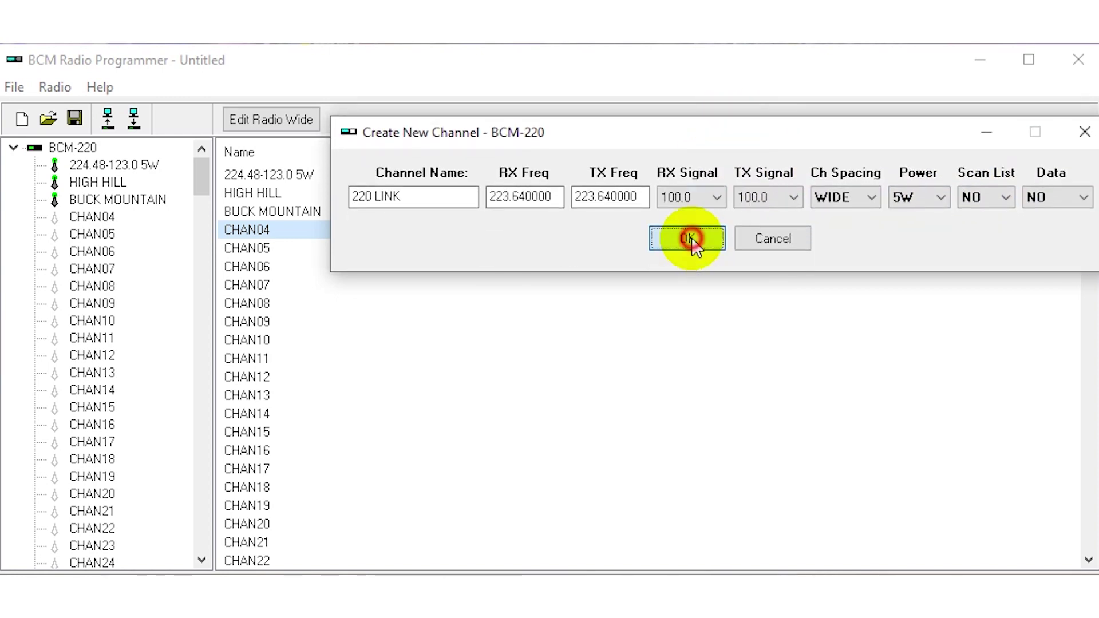
left_click(687, 237)
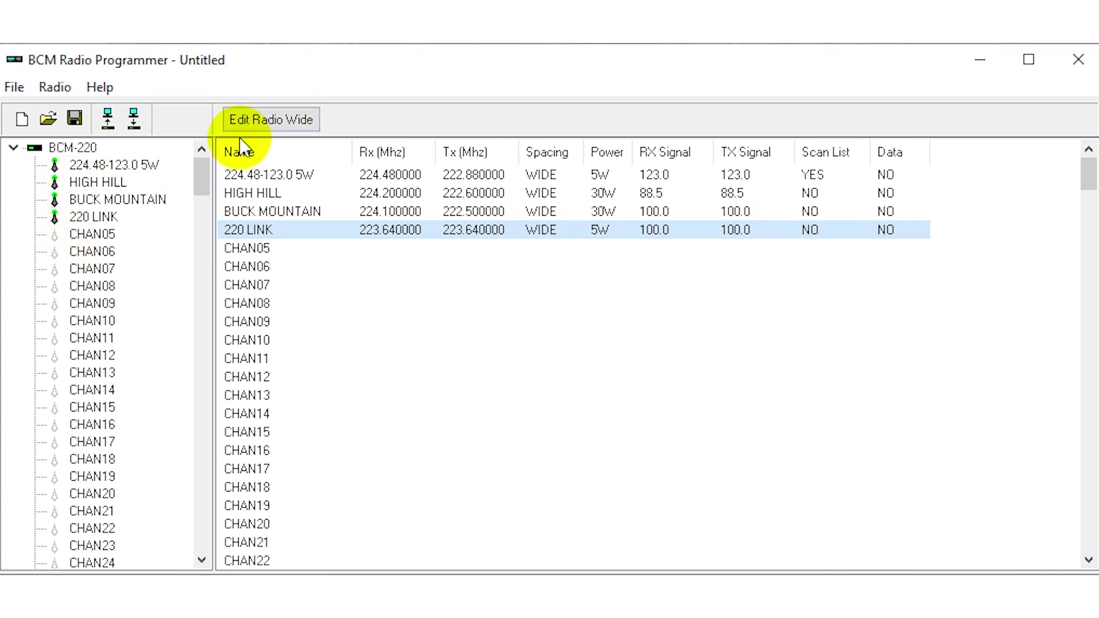
left_click(267, 121)
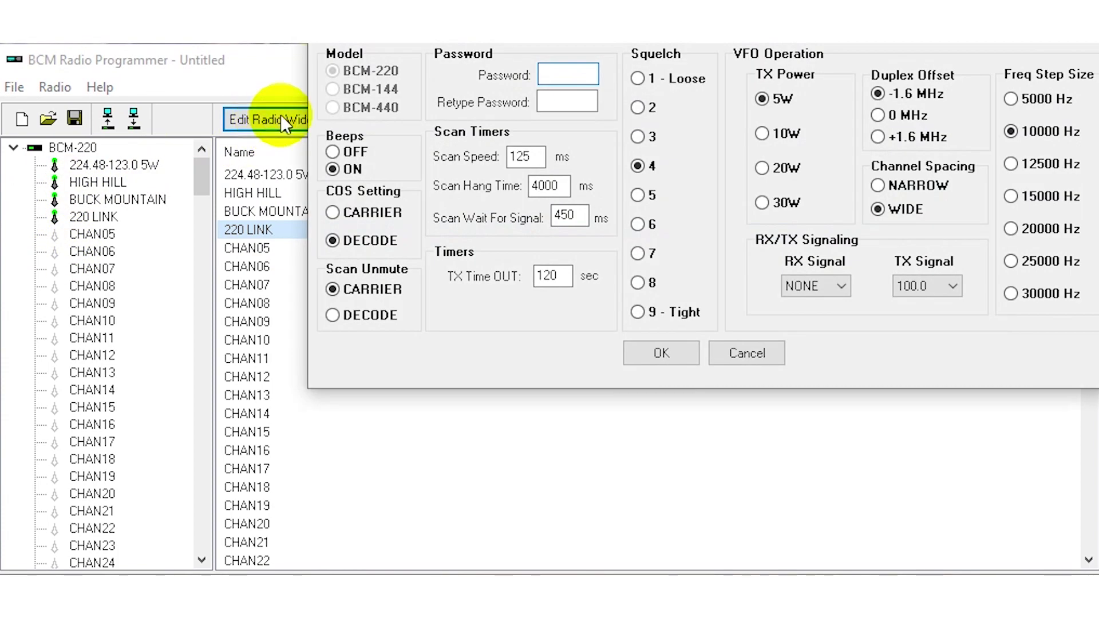
left_click(503, 363)
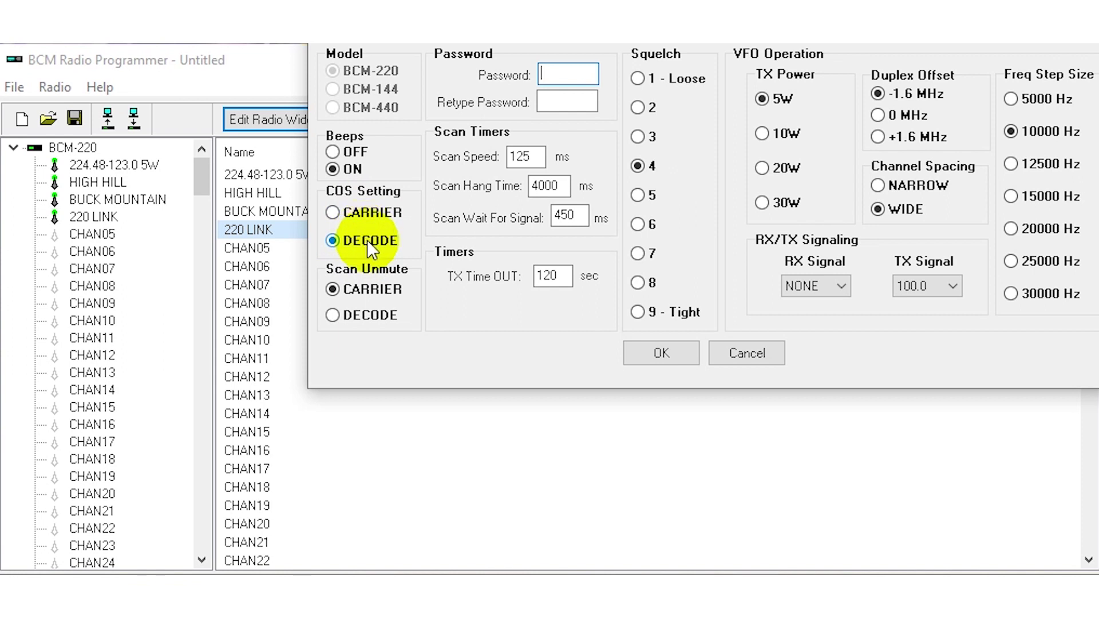
left_click(370, 213)
left_click(374, 242)
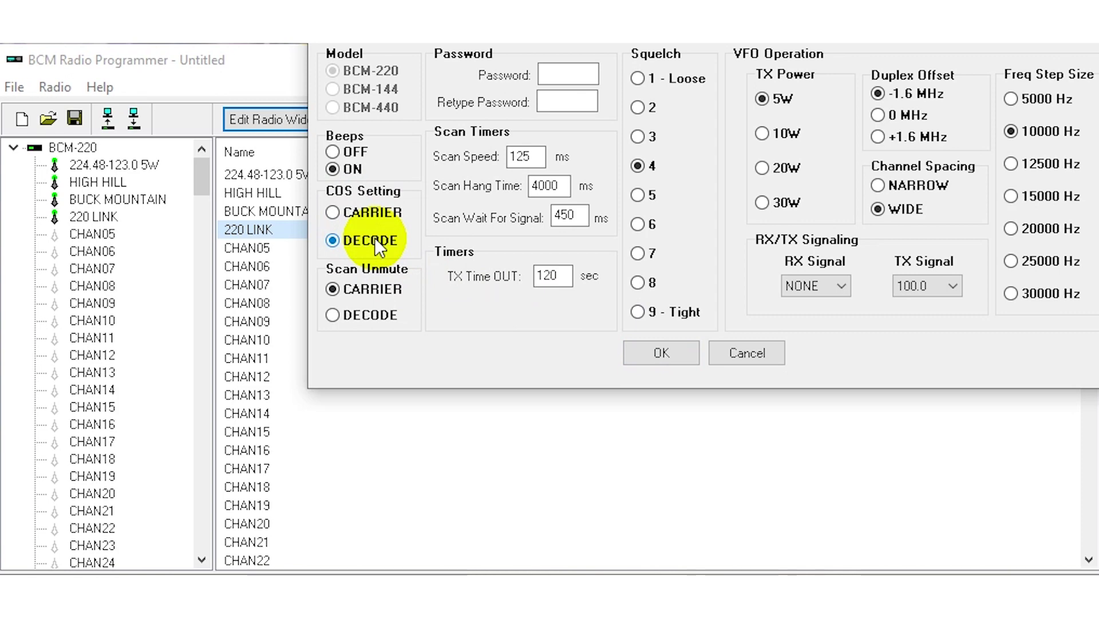
left_click(658, 355)
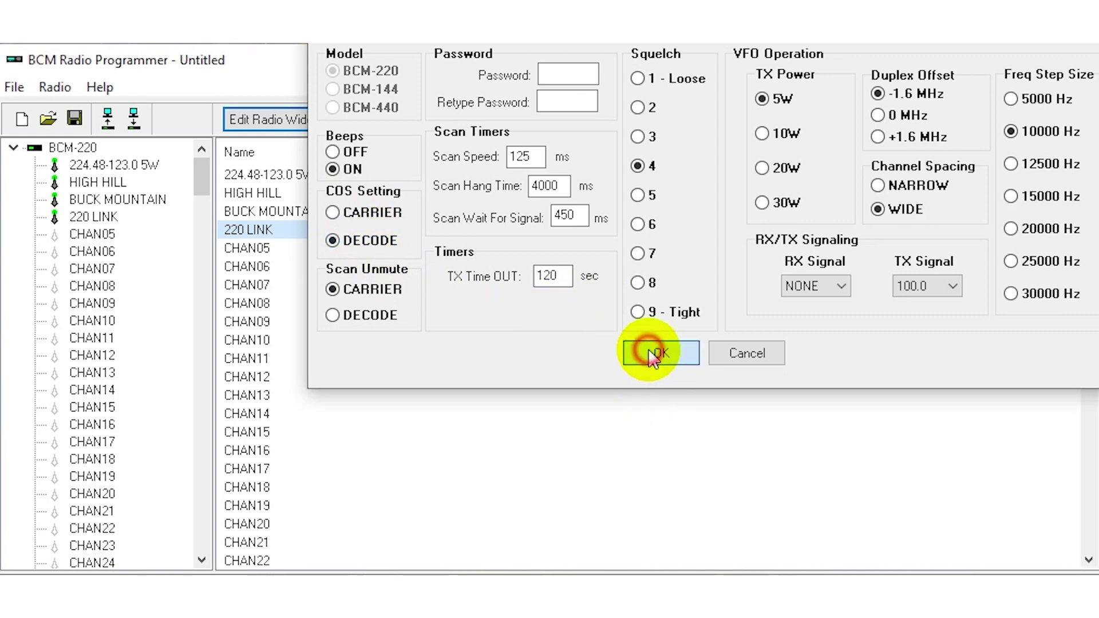
Program the edited channel list into the radio on COM16 and acknowledge the success message.
left_click(135, 120)
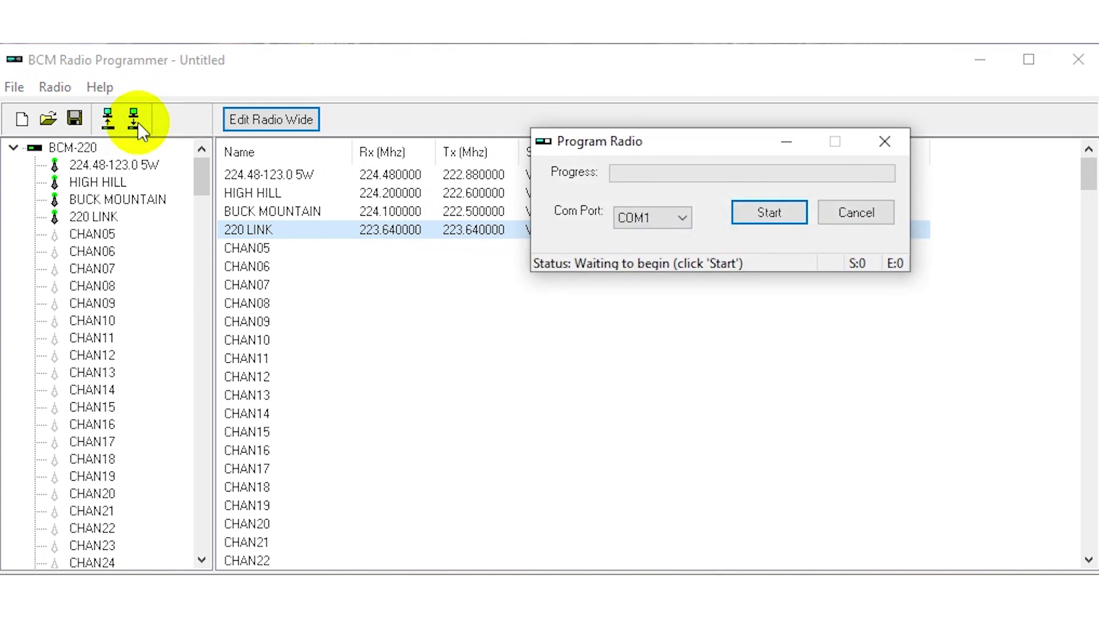
left_click(682, 219)
scroll(676, 287, "down", 3)
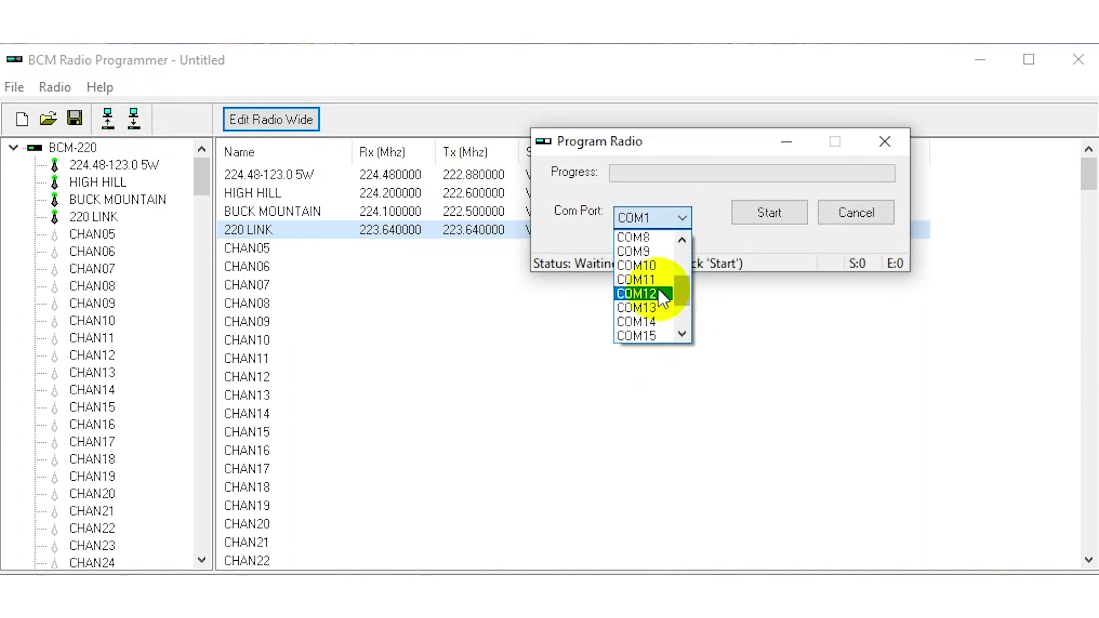
left_click(683, 338)
left_click(665, 318)
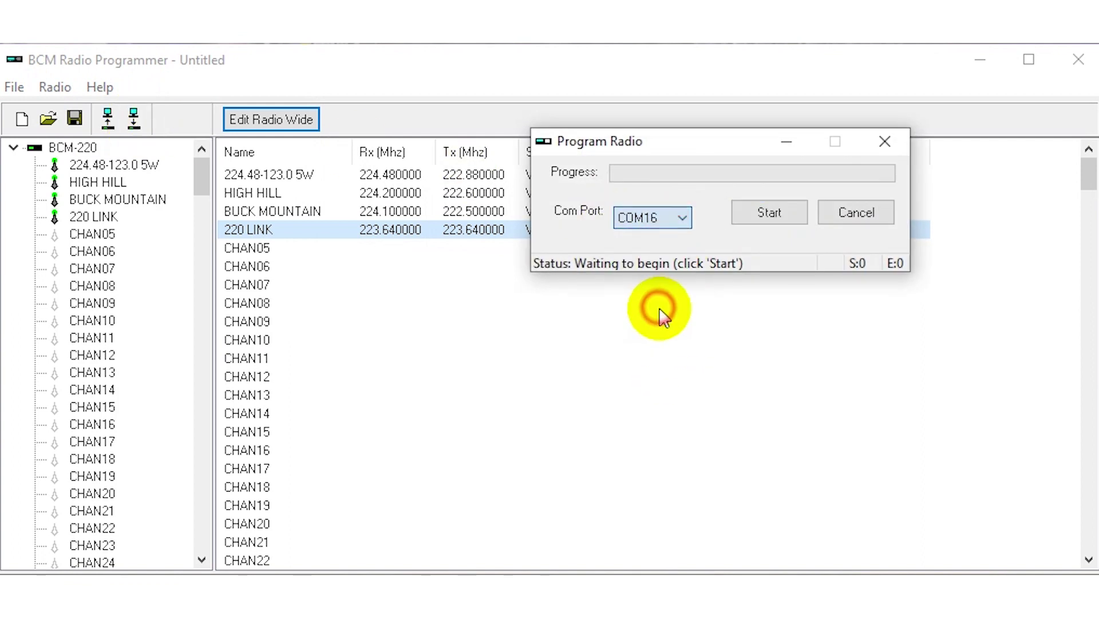
left_click(748, 213)
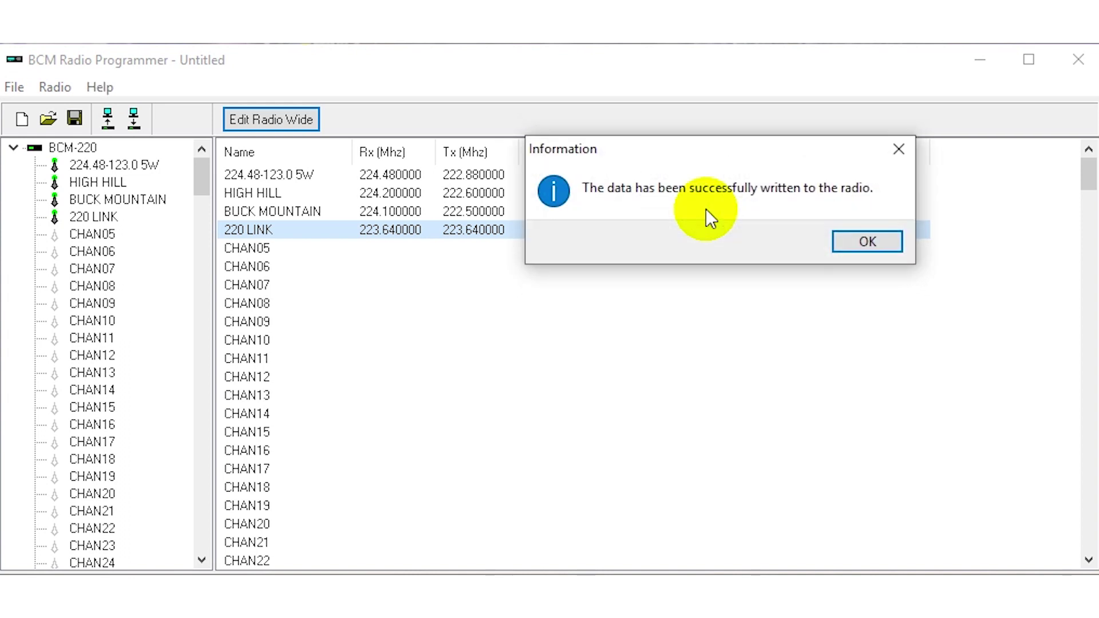
left_click(852, 240)
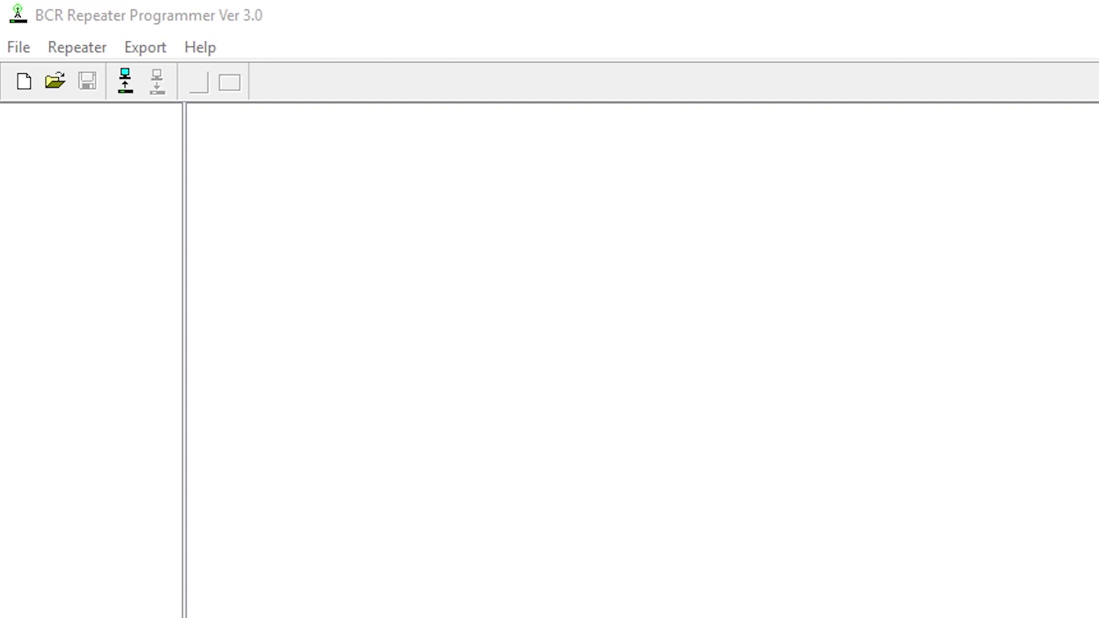
Create a new BCR-40UA system and begin a new channel in slot CHAN01.
left_click(22, 87)
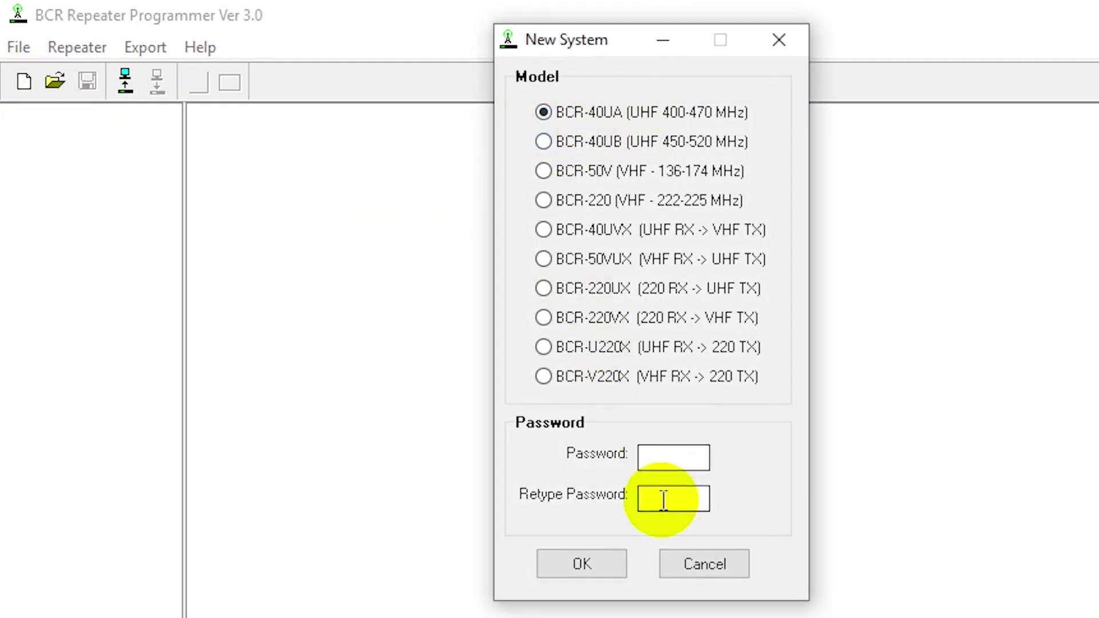
left_click(589, 569)
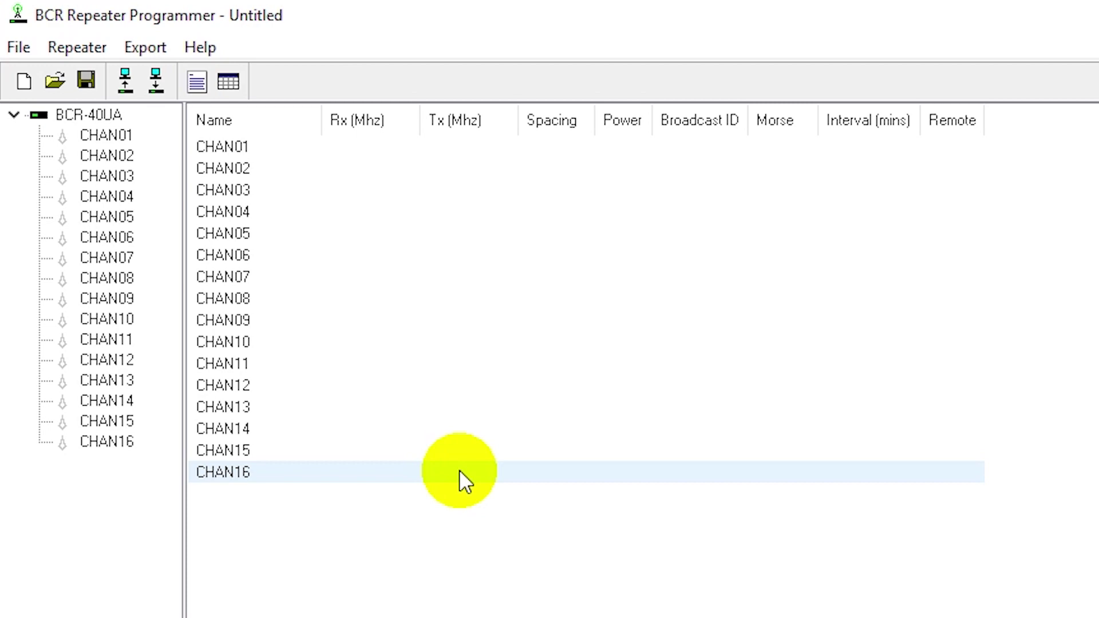
right_click(249, 146)
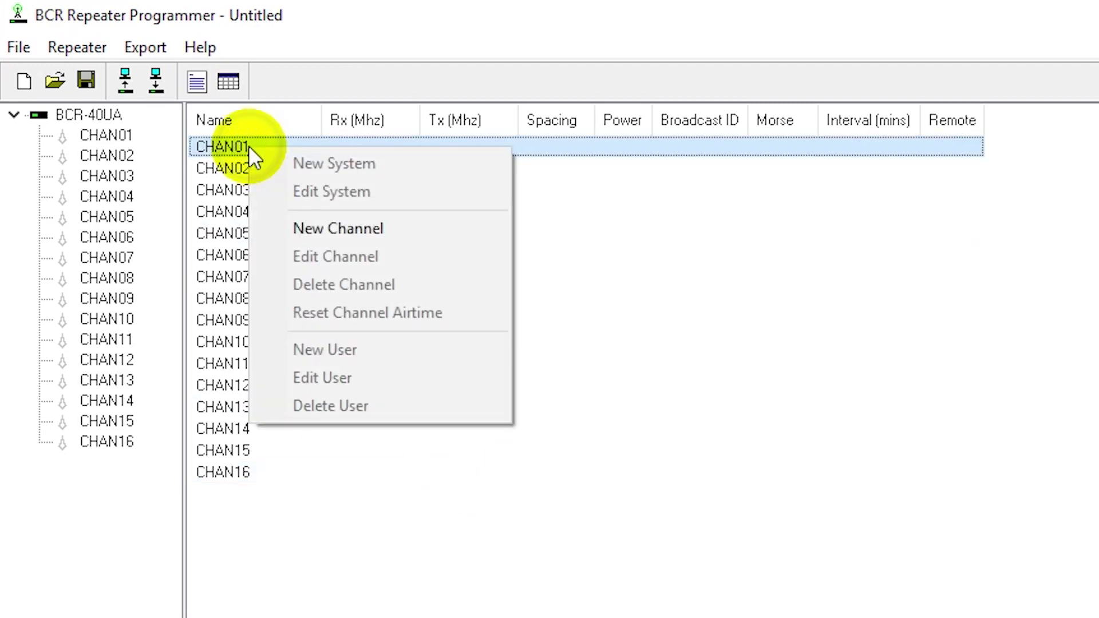
left_click(333, 229)
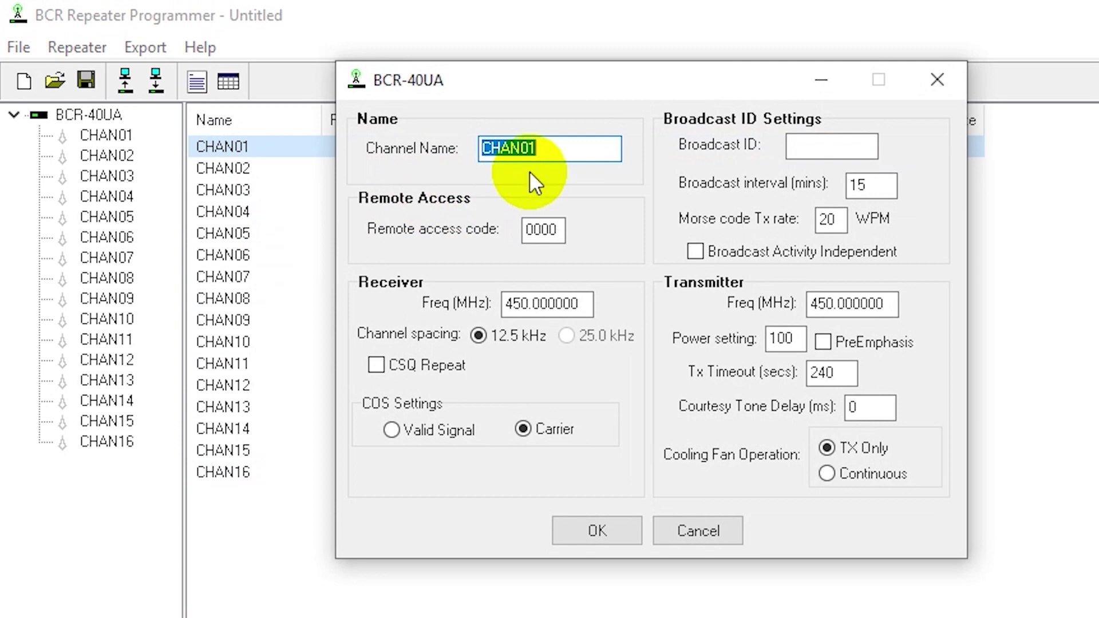
Name the channel with the station callsign and enter the remote access code.
type("KC0")
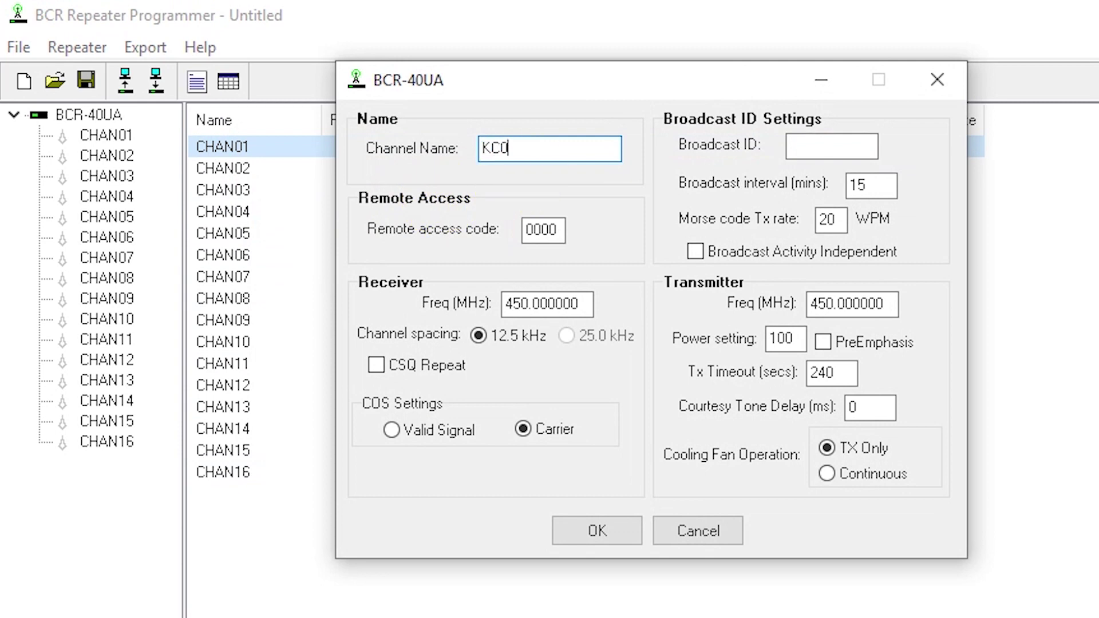
type("QVT")
key("Tab")
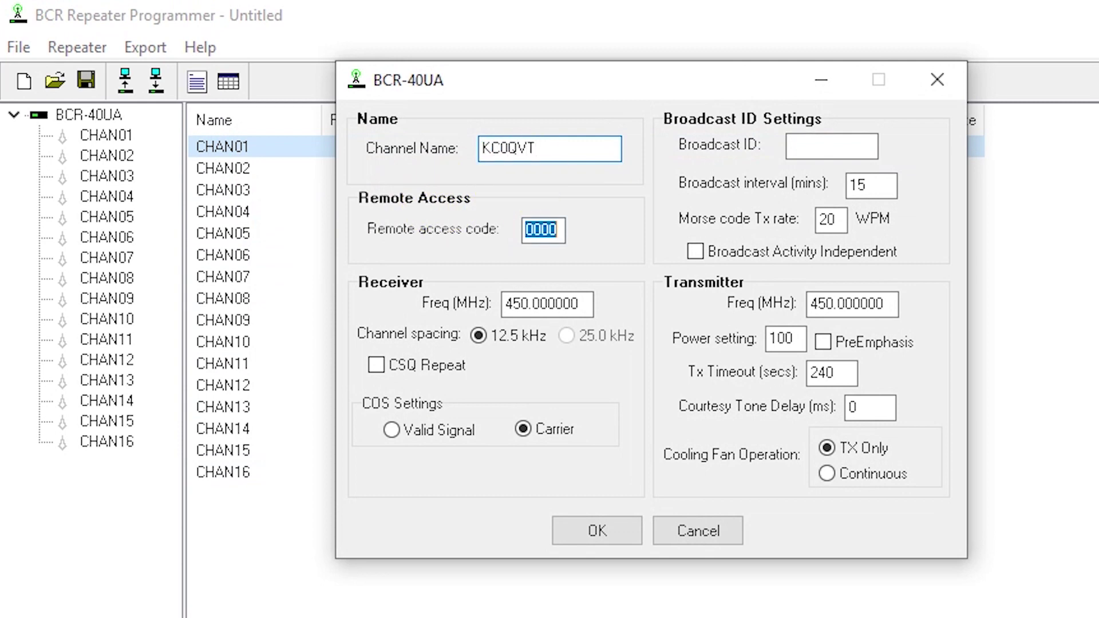
type("1234")
key("Tab")
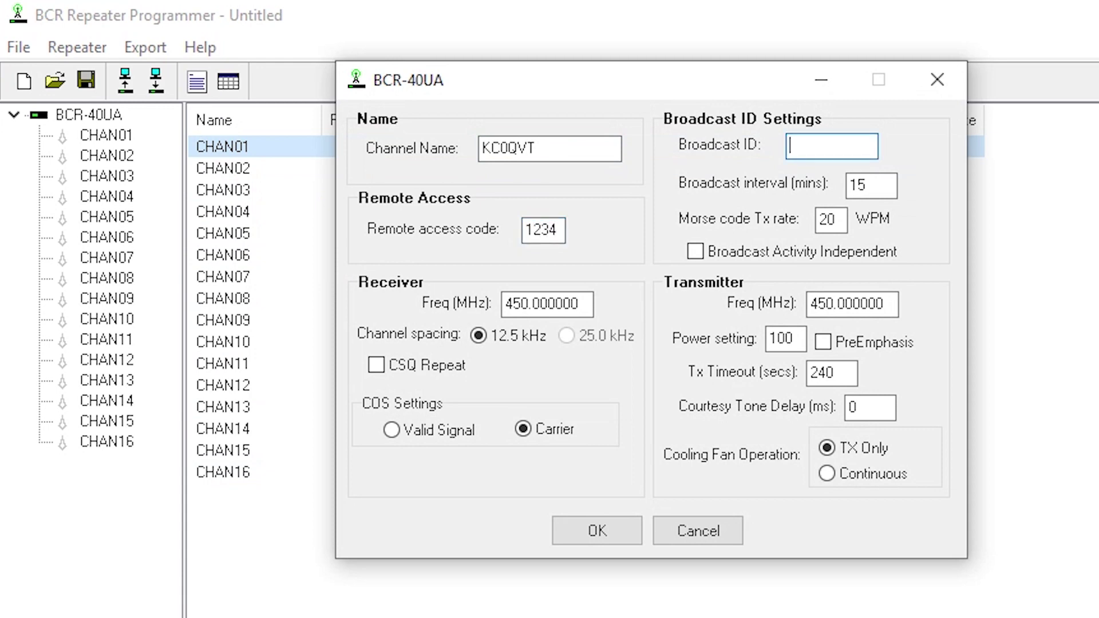
Set the callsign as broadcast ID, a 10-minute ID interval, and 449.95 MHz receive frequency.
type("KC0QVT")
key("Tab")
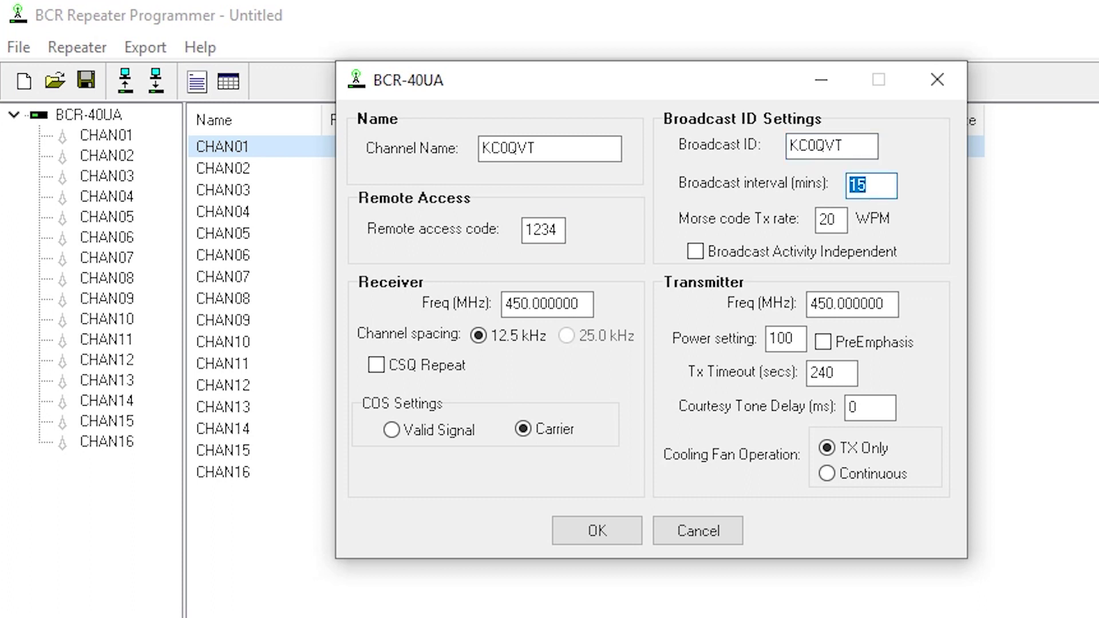
type("10")
key("Tab")
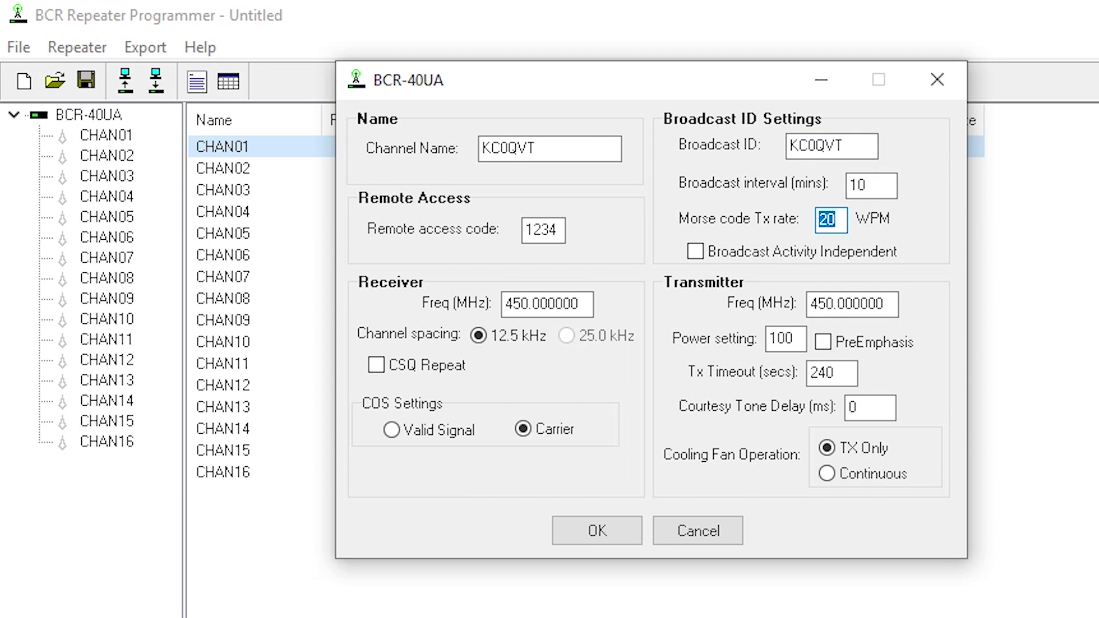
key("Tab")
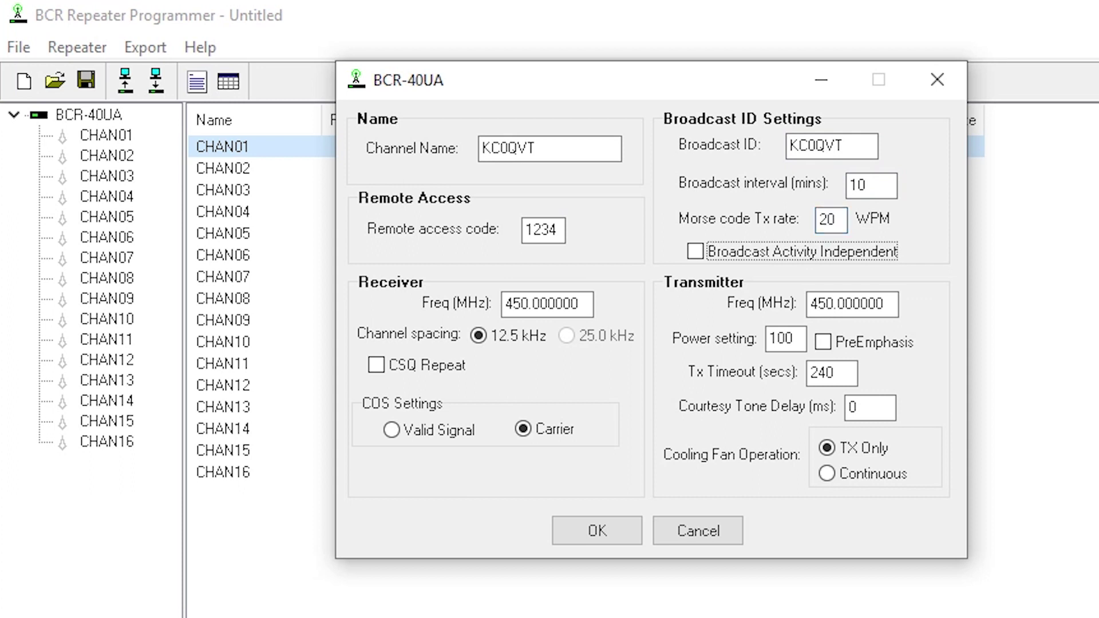
key("Tab")
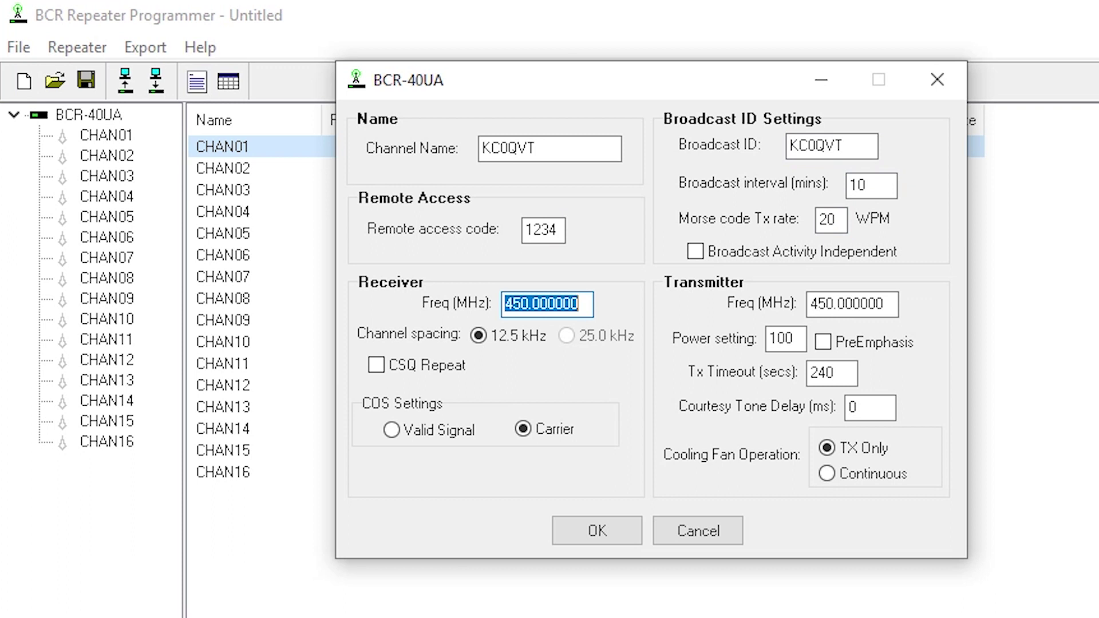
type("449")
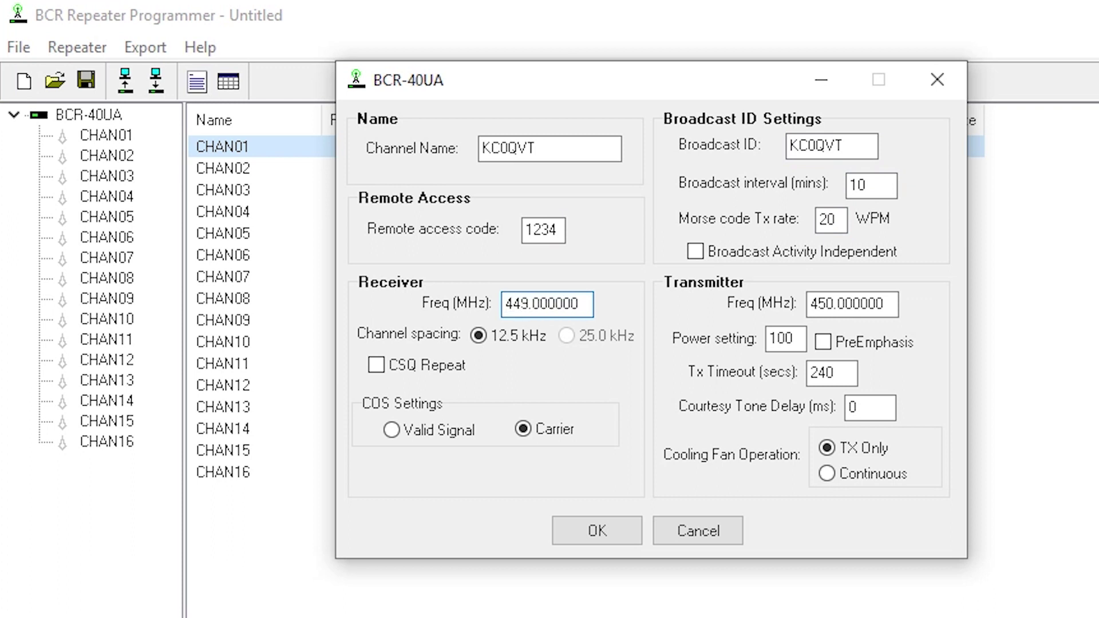
type(".95")
key("Tab")
key("Tab")
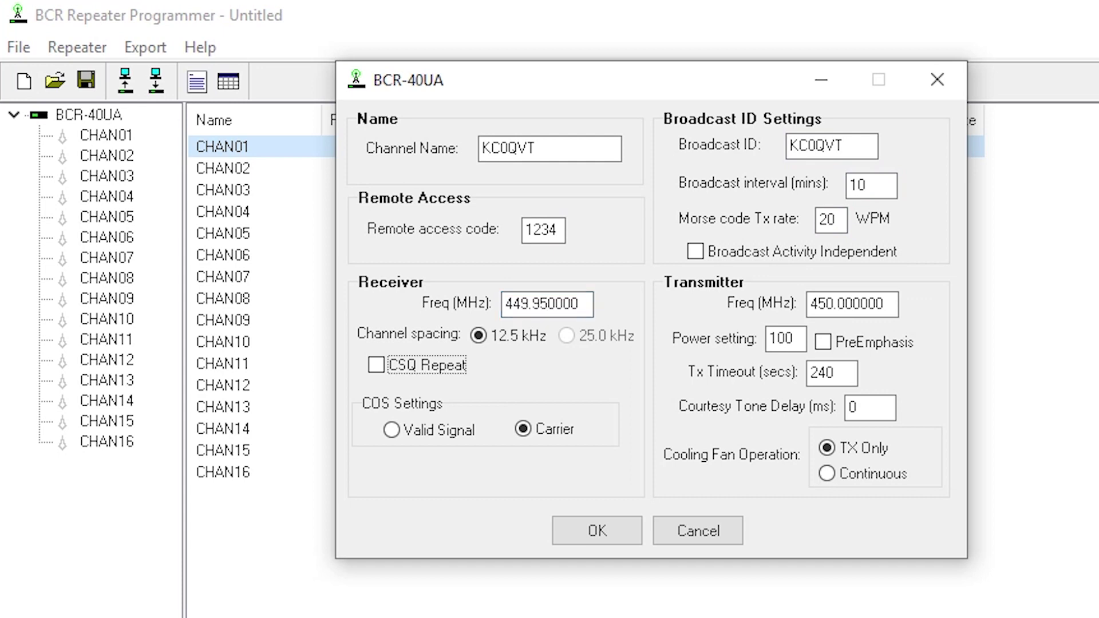
key("Tab")
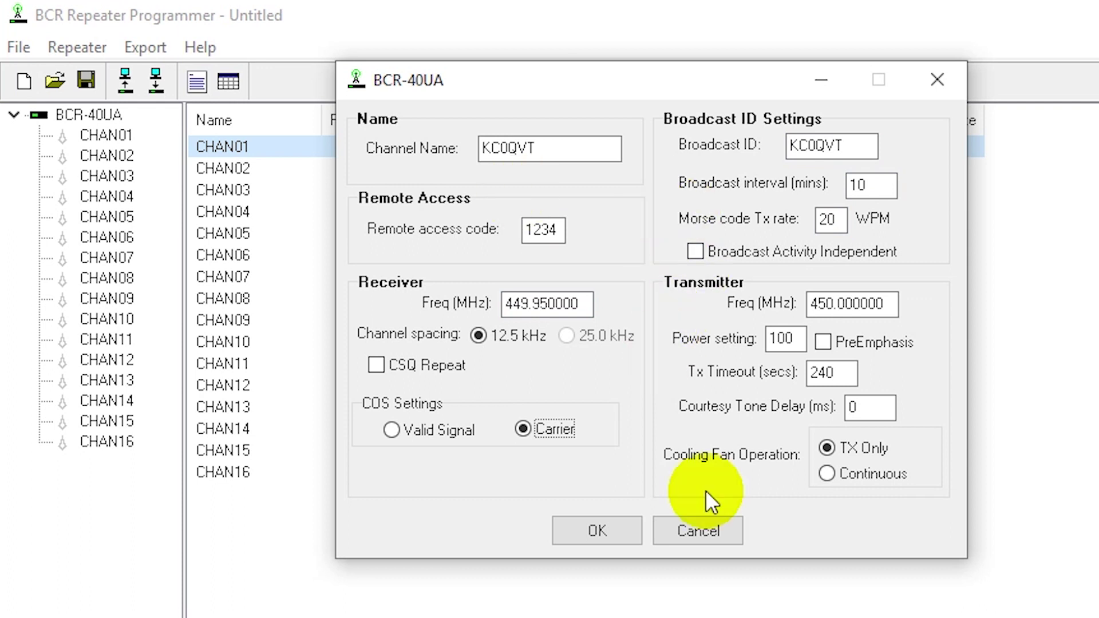
Select Valid Signal COS, set transmit frequency 444.95 MHz and power 535.
left_click(445, 430)
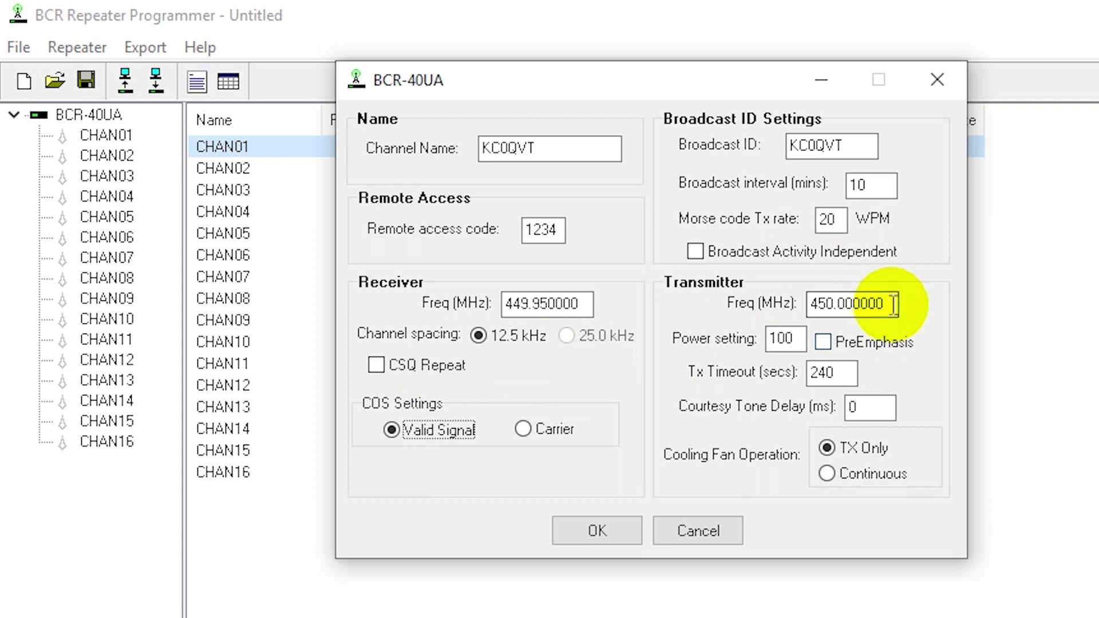
left_click_drag(886, 304, 699, 319)
type("444.9")
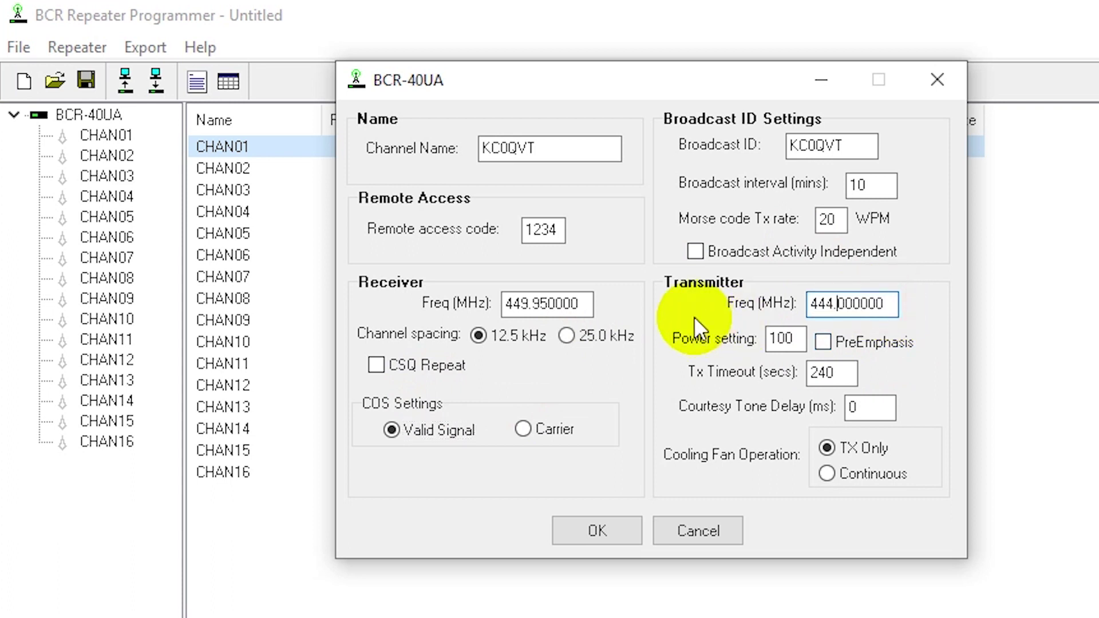
type("5")
key("Tab")
type("545")
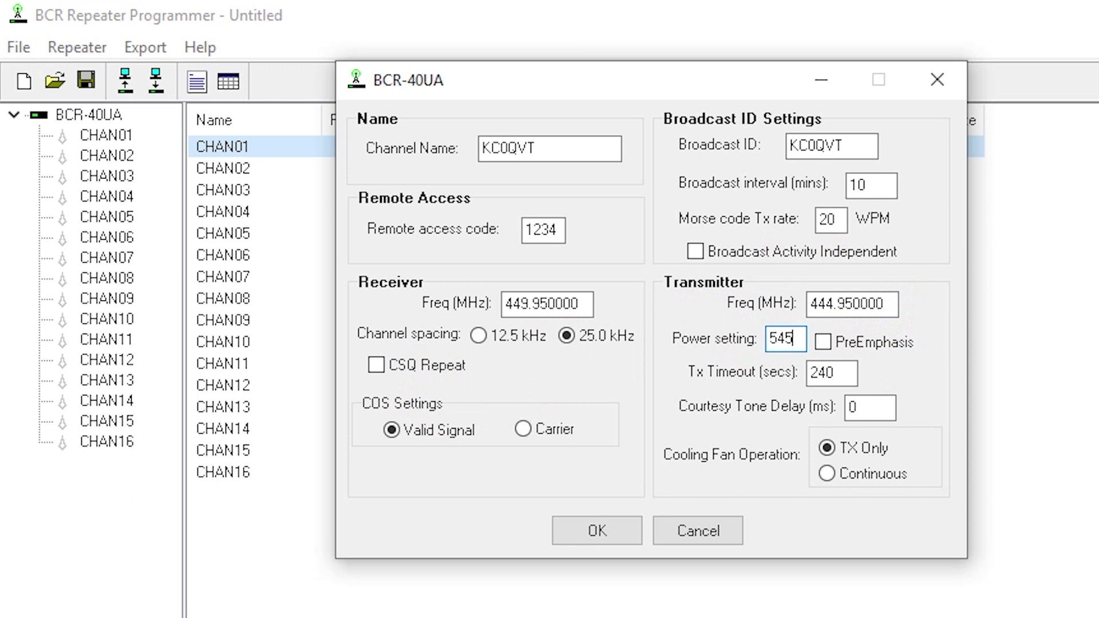
key("BackSpace")
key("BackSpace")
type("35")
key("Tab")
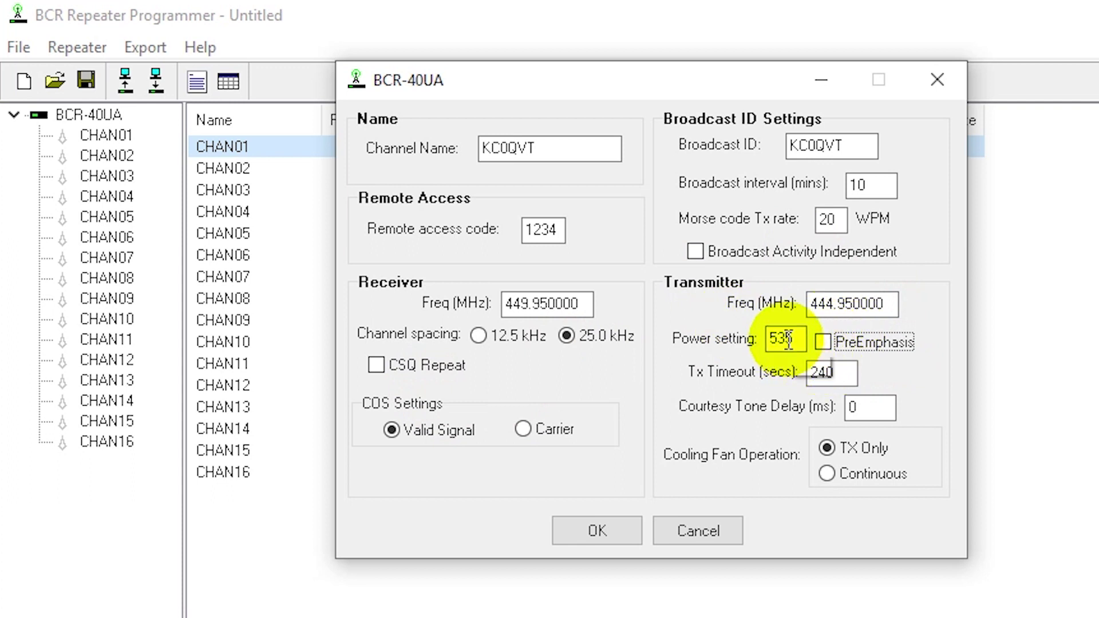
Enable pre-emphasis, set a 360-second transmit timeout, and save the channel.
left_click(818, 347)
key("Tab")
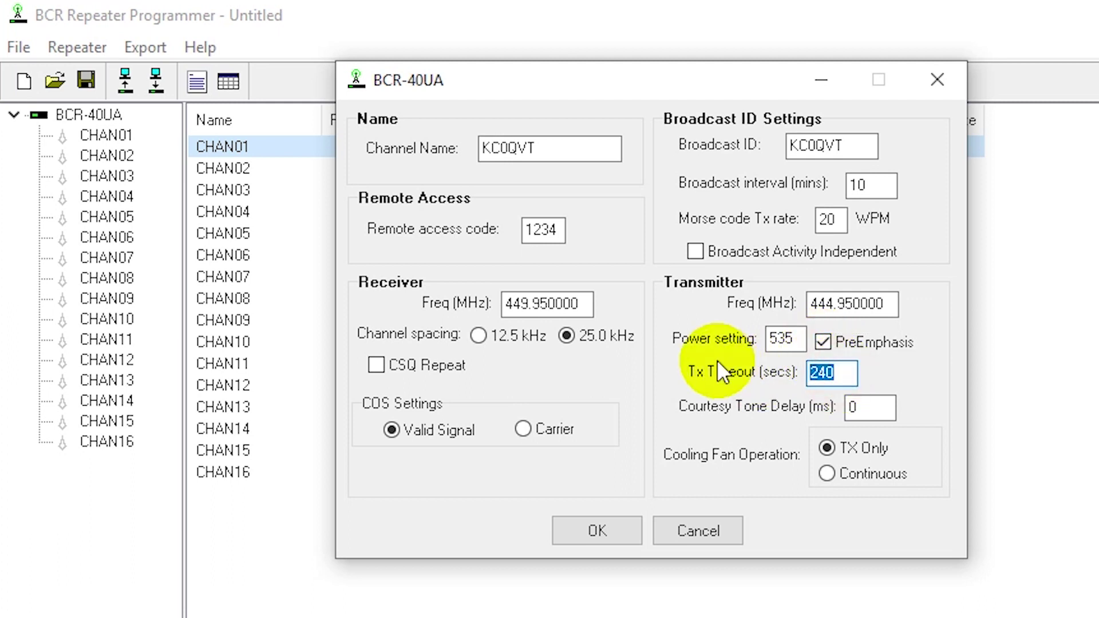
type("36")
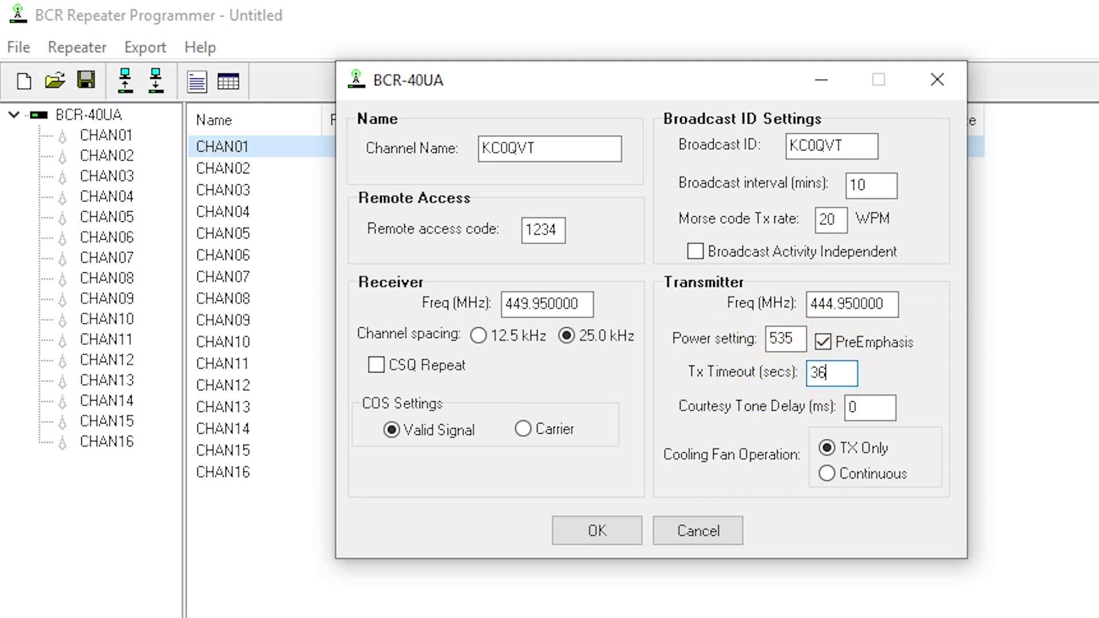
type("0")
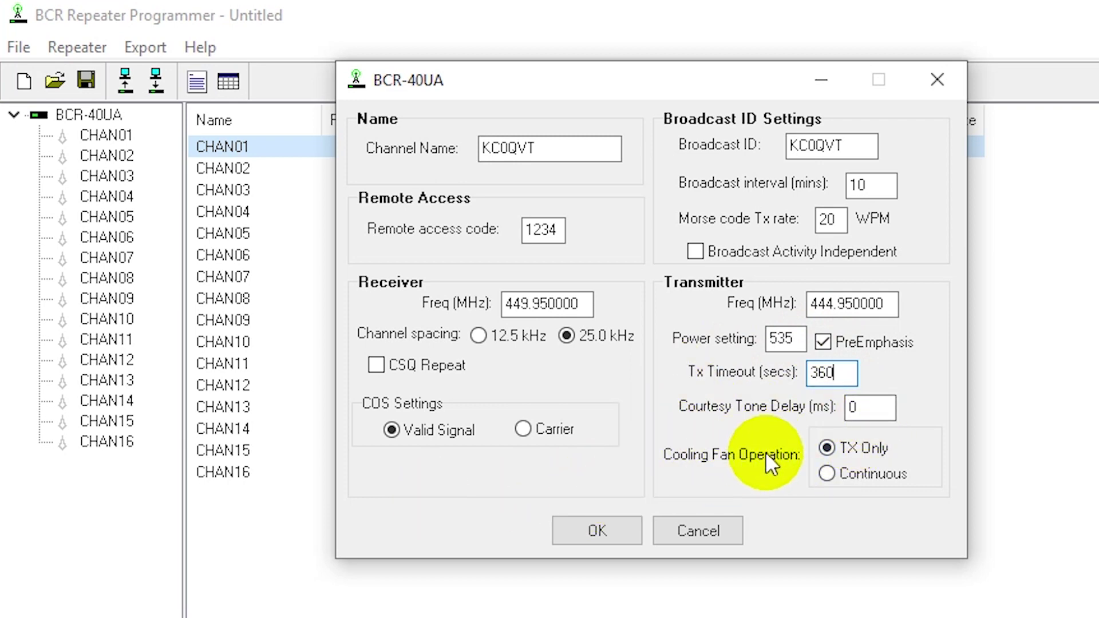
left_click(588, 535)
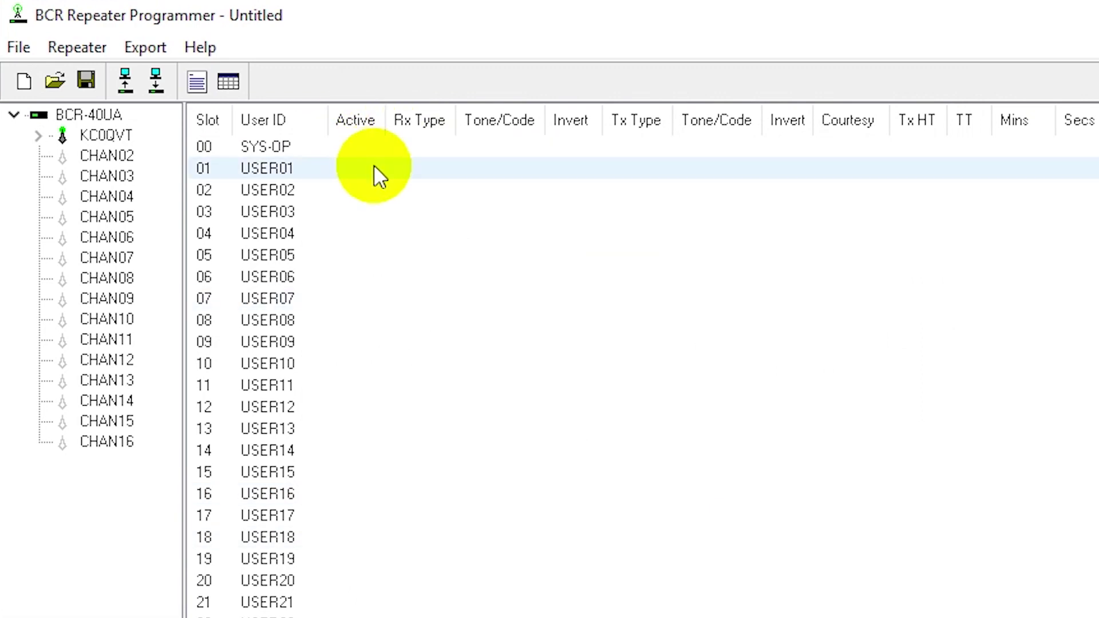
Create user 100.0 in slot 01 with a 100.0 Hz receive CTCSS tone.
right_click(375, 168)
left_click(430, 367)
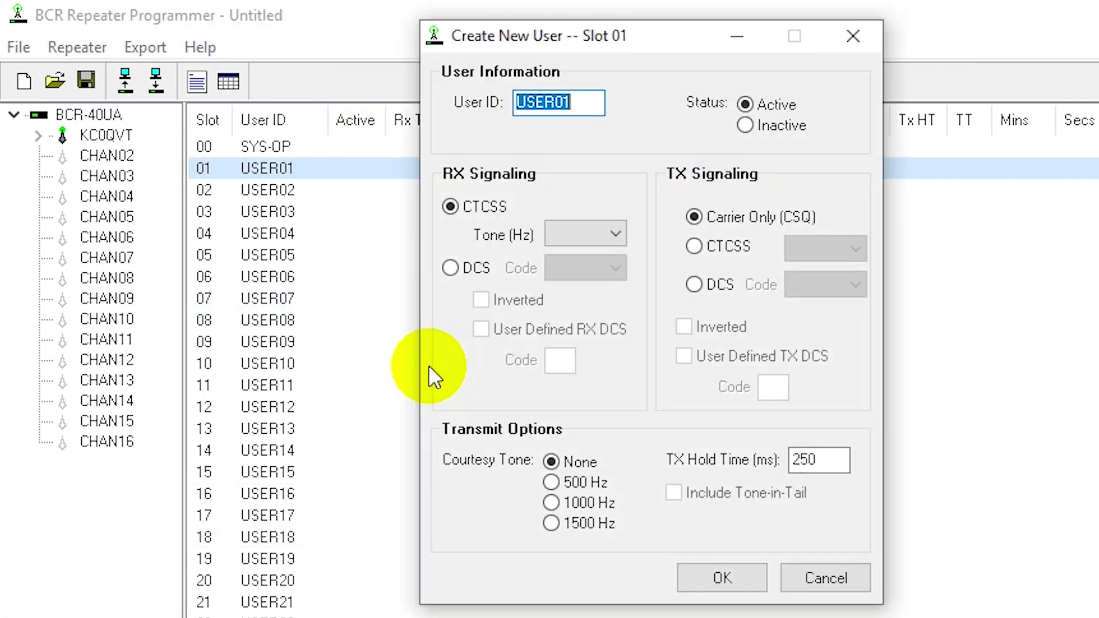
type("1")
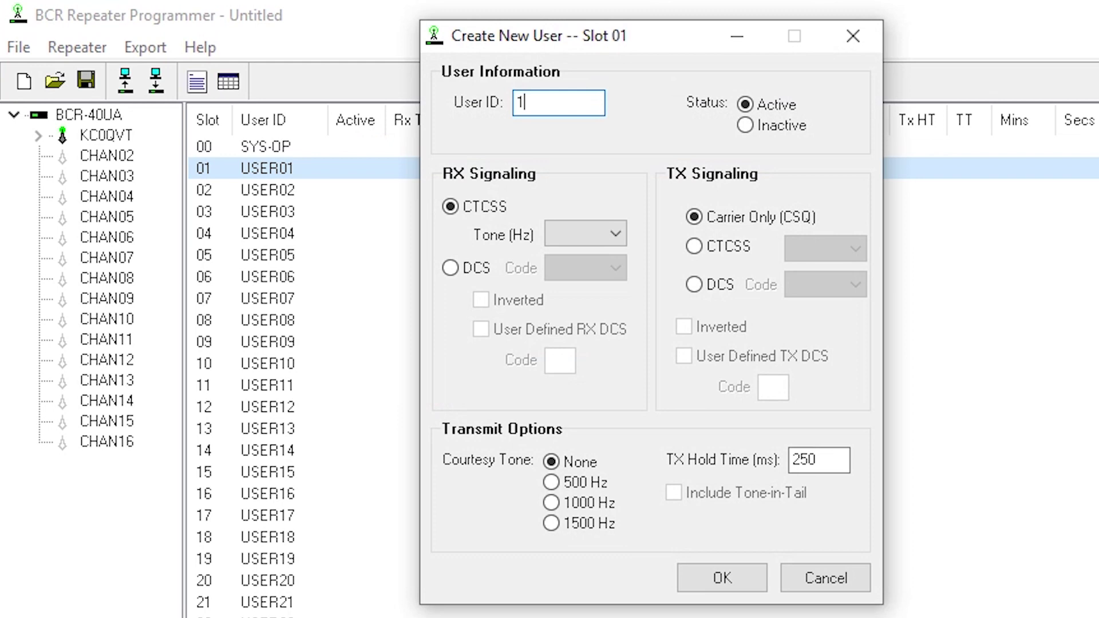
type("00.0")
key("Tab")
key("Tab")
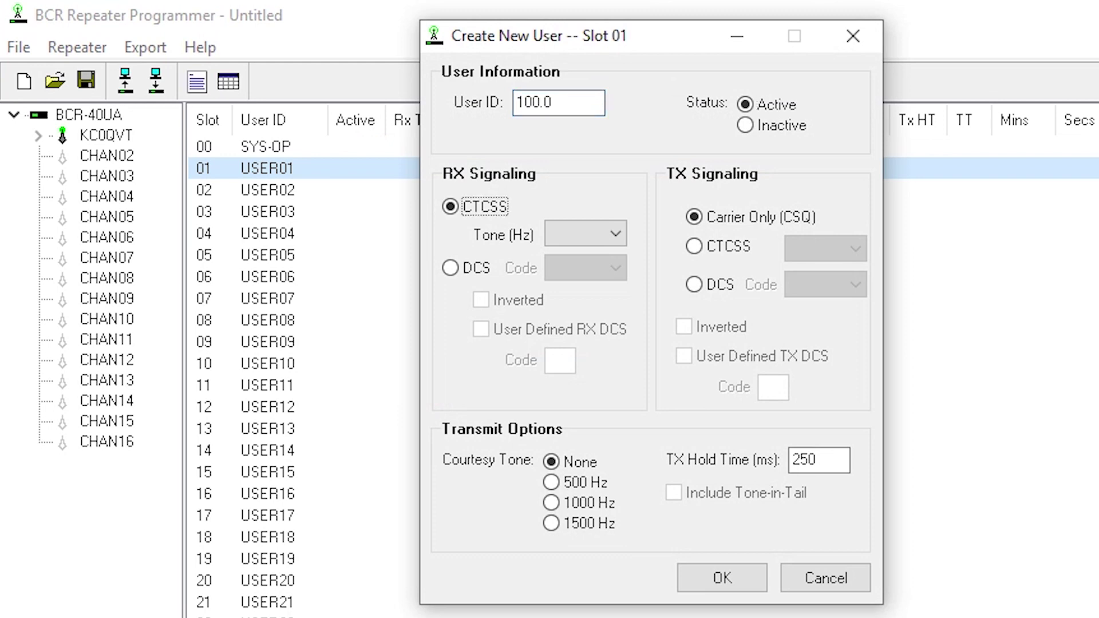
key("Tab")
key("Down")
key("1")
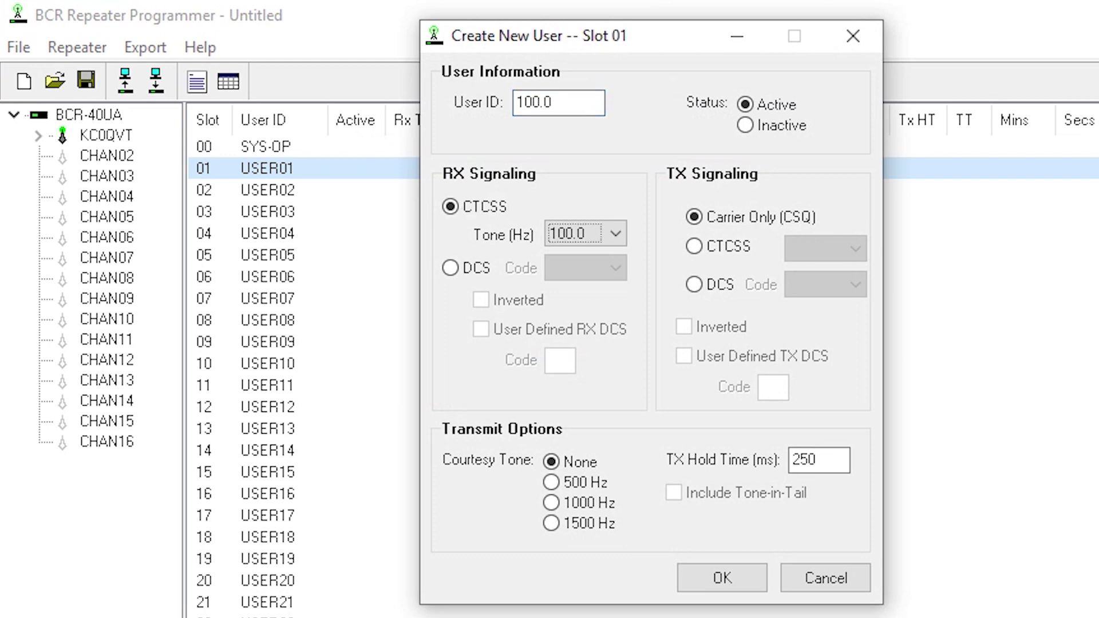
Set 100.0 Hz transmit CTCSS and a 1000 ms hold time, then save the user.
key("Tab")
key("Down")
key("Tab")
key("1")
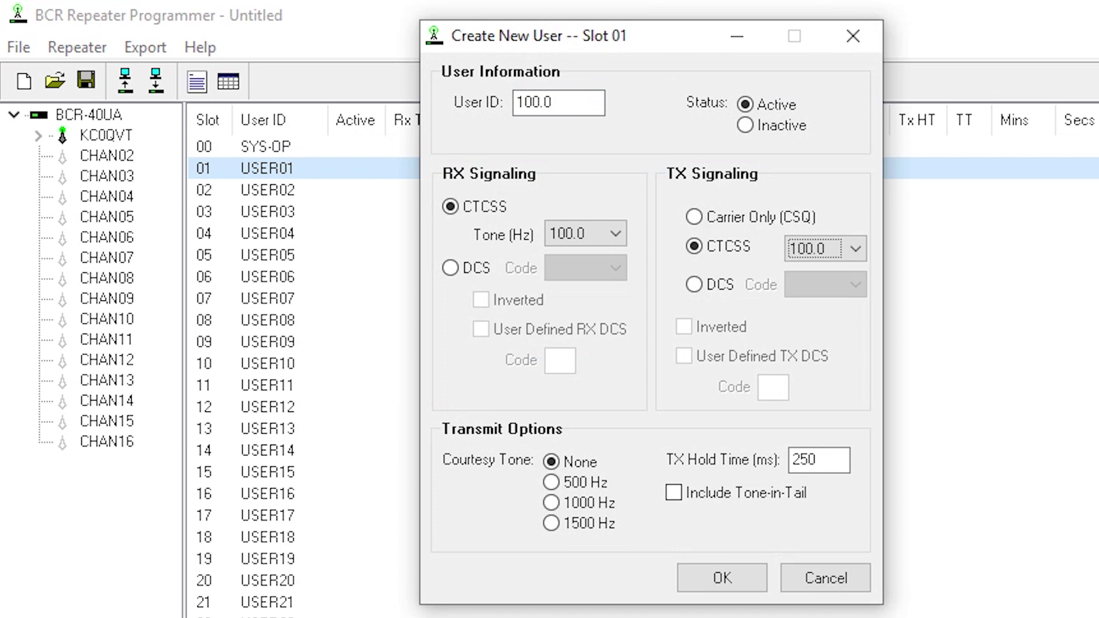
key("Down")
key("Tab")
key("shift+Tab")
key("Up")
key("Tab")
key("Tab")
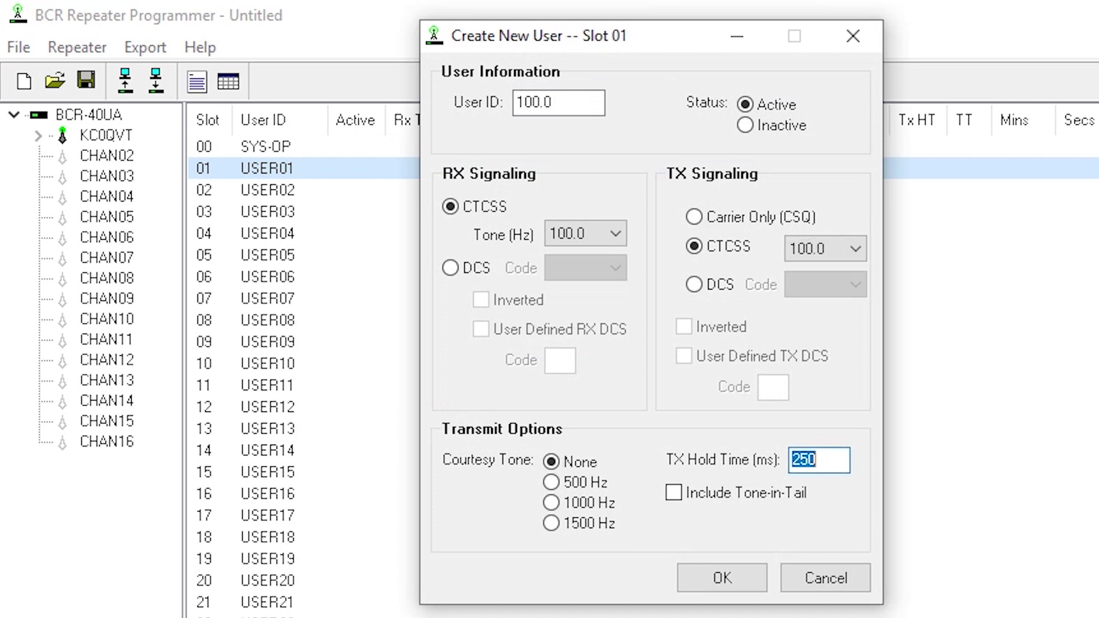
type("1000")
key("Tab")
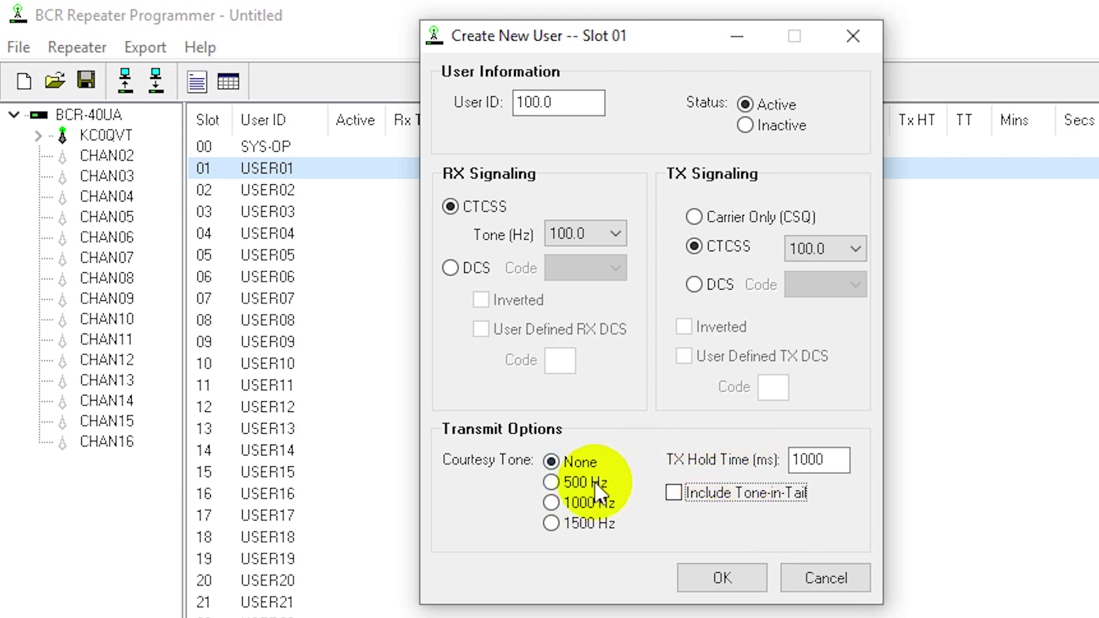
left_click(743, 580)
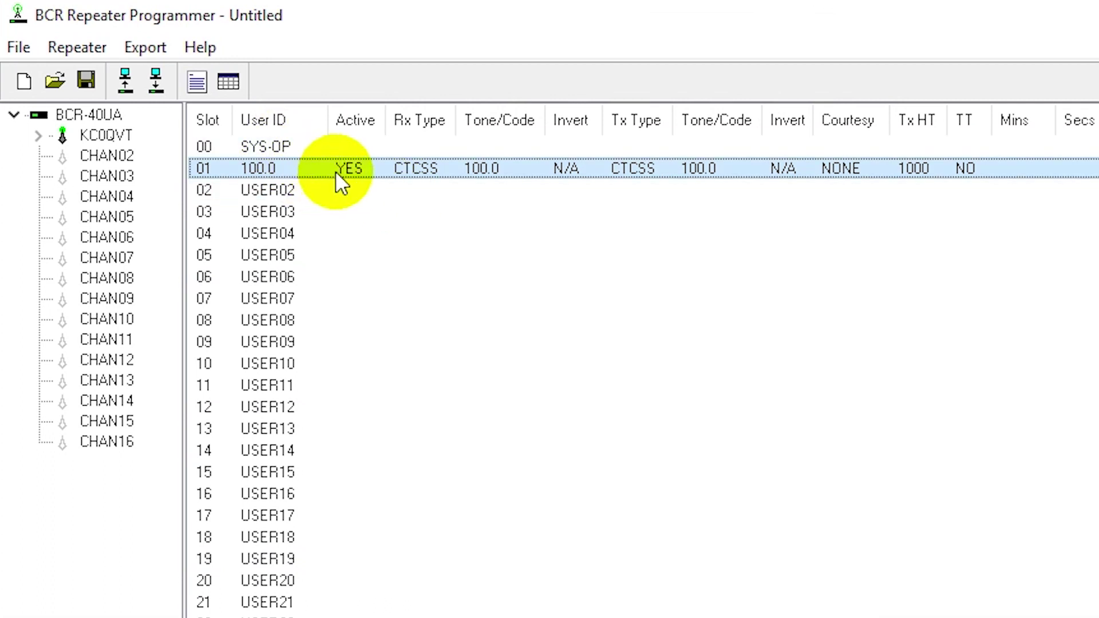
left_click(96, 115)
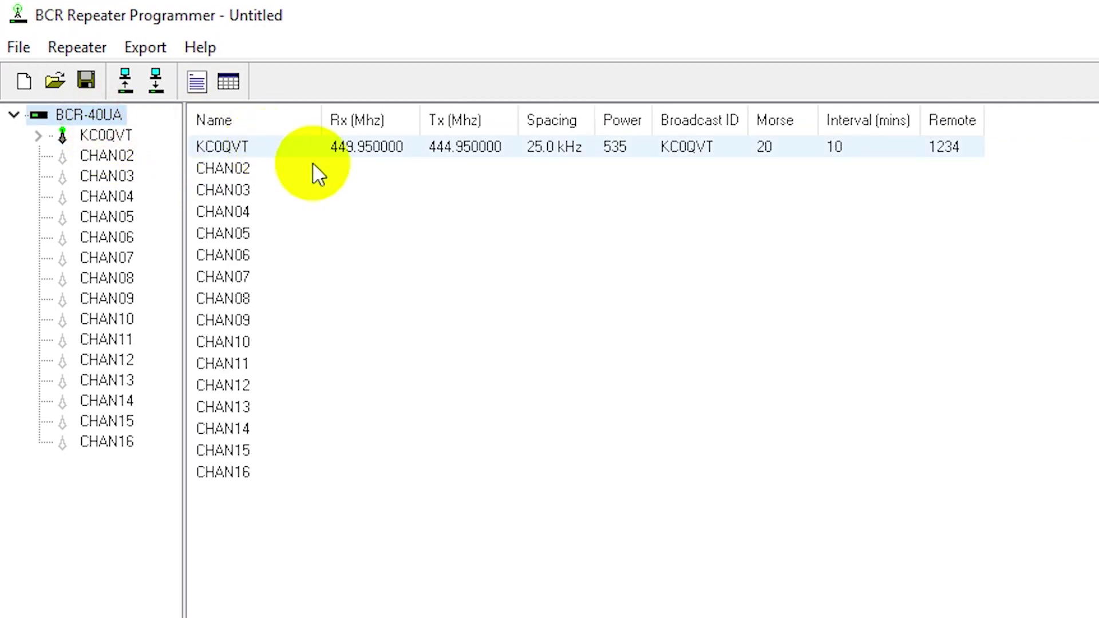
double_click(473, 148)
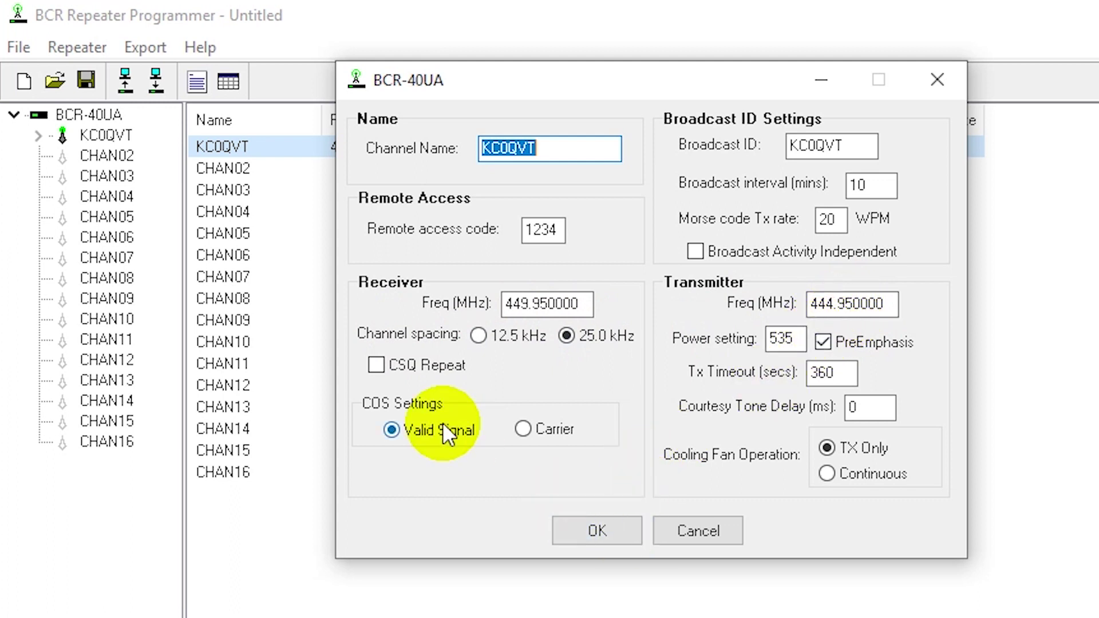
left_click(593, 528)
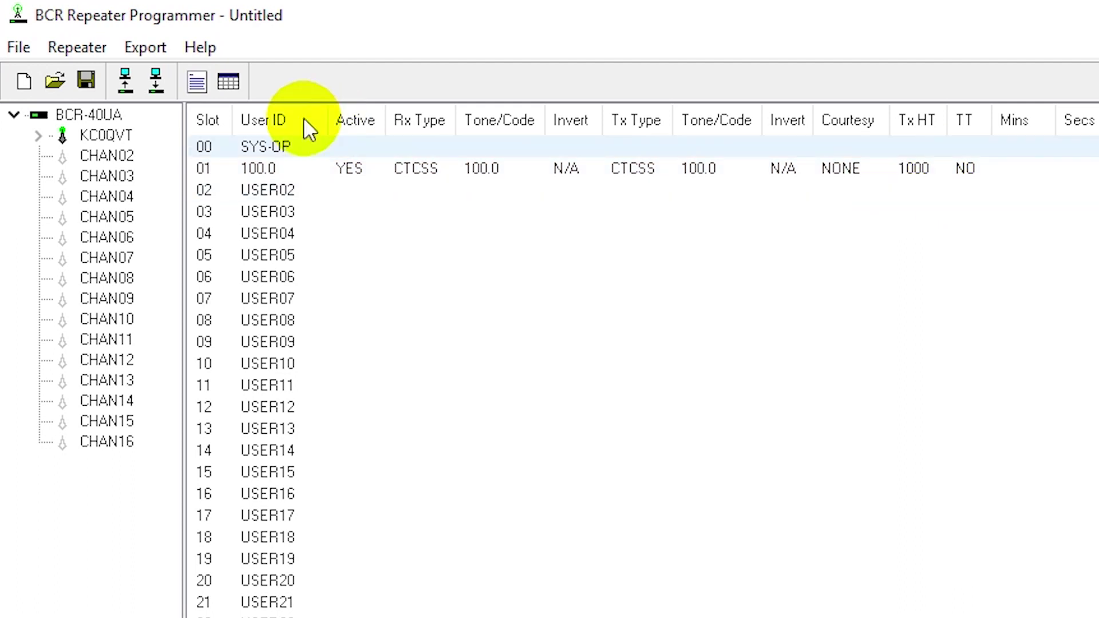
left_click(97, 137)
left_click(106, 115)
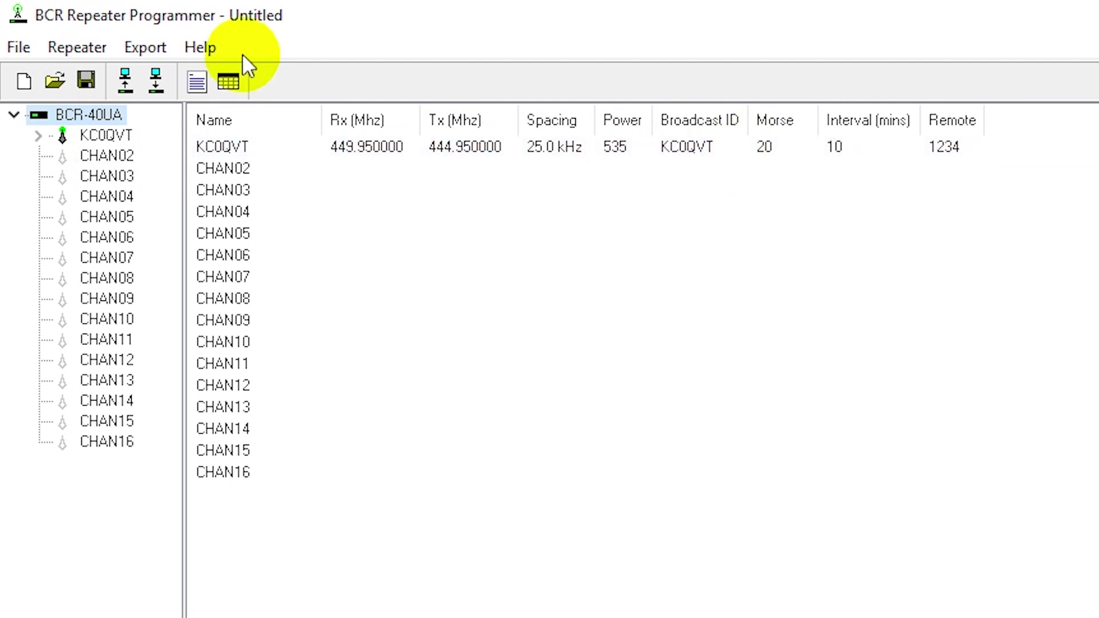
Send the repeater configuration to the BCR-40UA using Program Repeater on COM16.
left_click(156, 81)
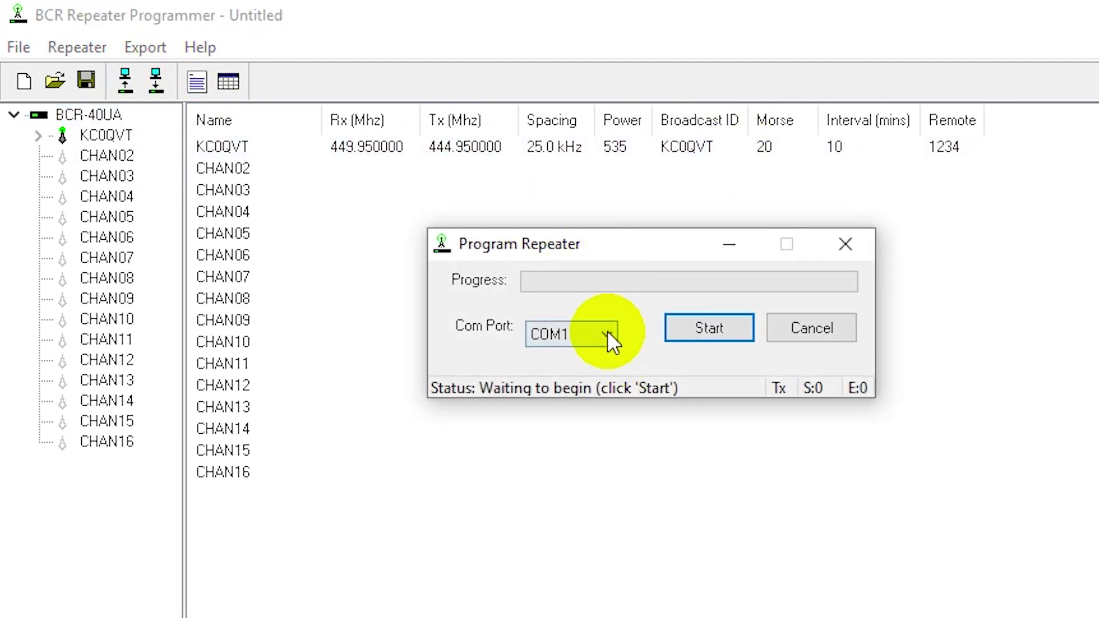
left_click(606, 333)
left_click(605, 442)
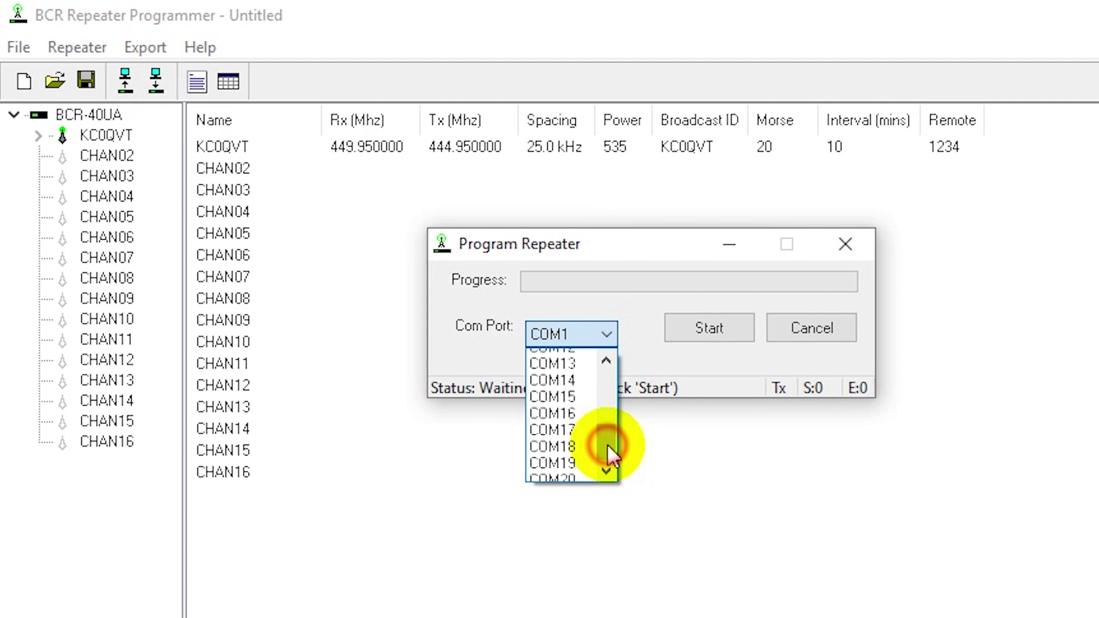
left_click(581, 407)
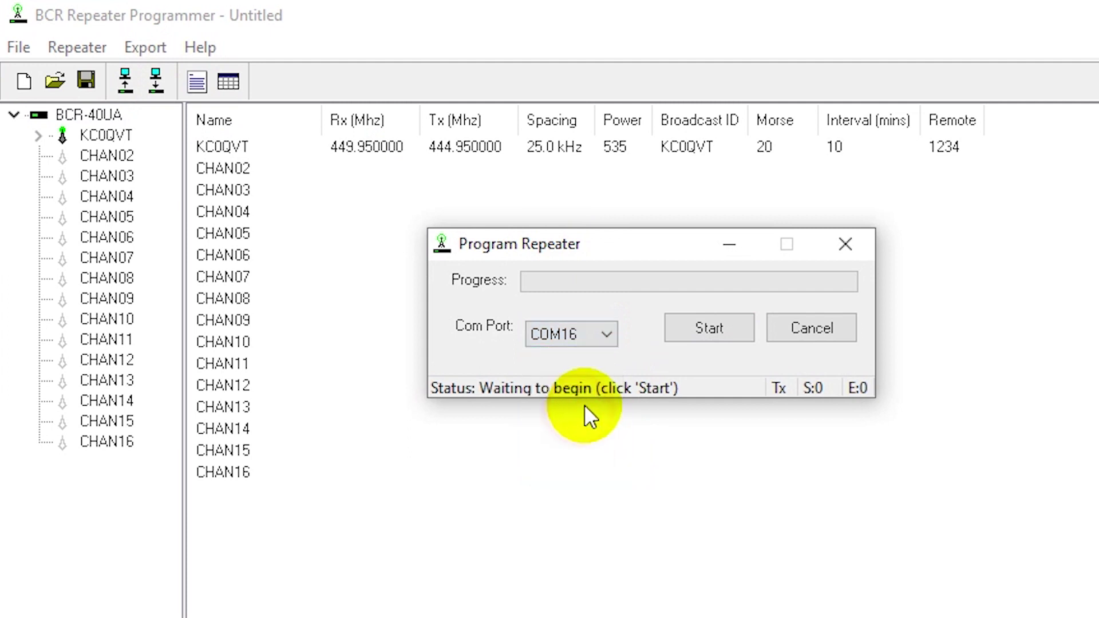
left_click(710, 326)
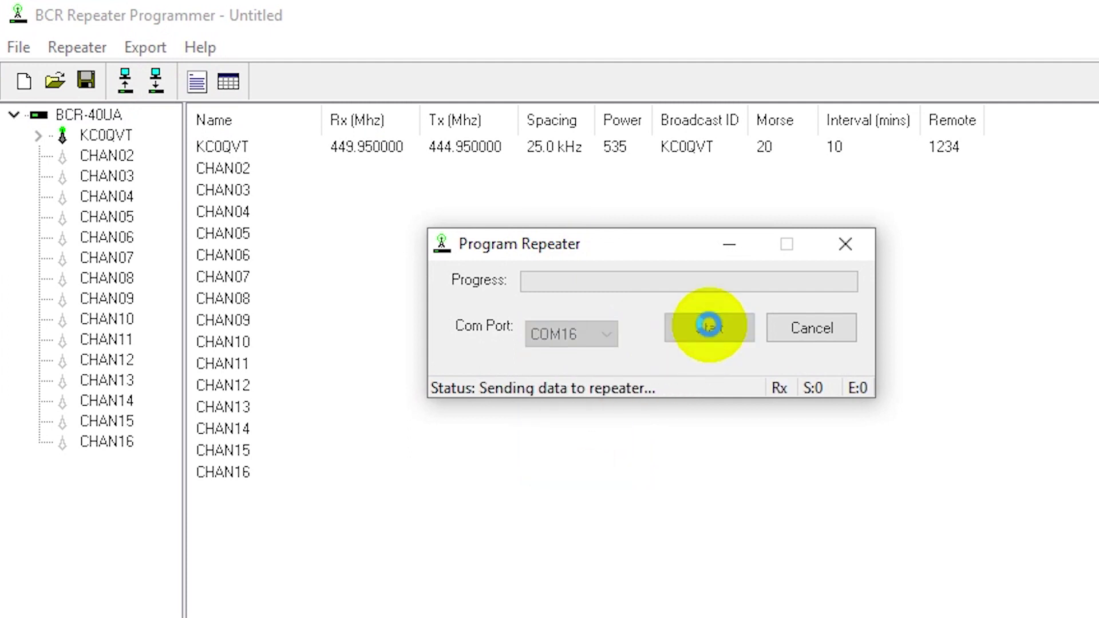